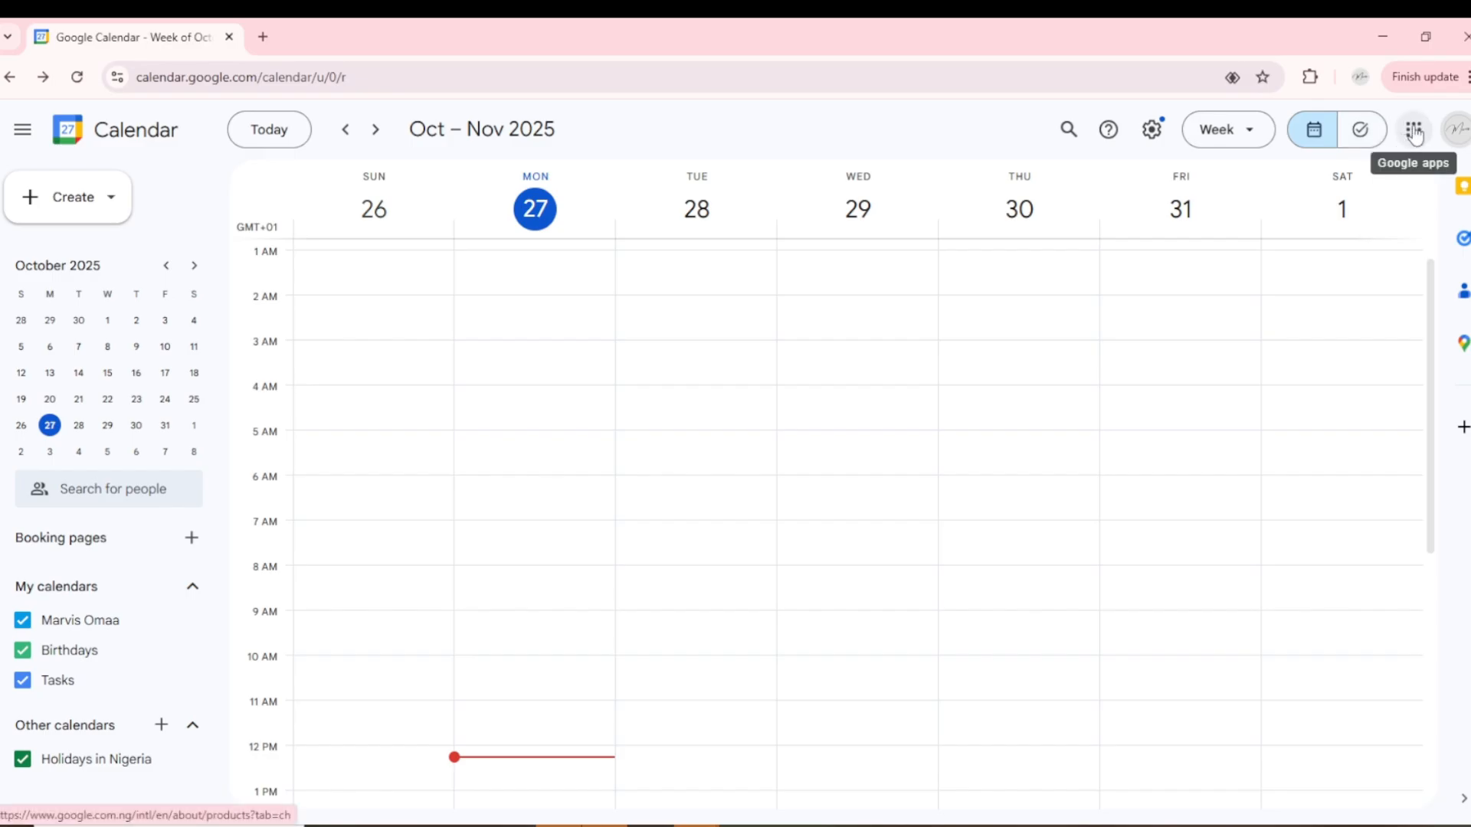
Open Google Calendar from the list of Google apps.
{"action": "left_click", "coordinate": [1415, 134]}
{"action": "scroll", "coordinate": [1366, 338], "scroll_direction": "down", "scroll_amount": 3}
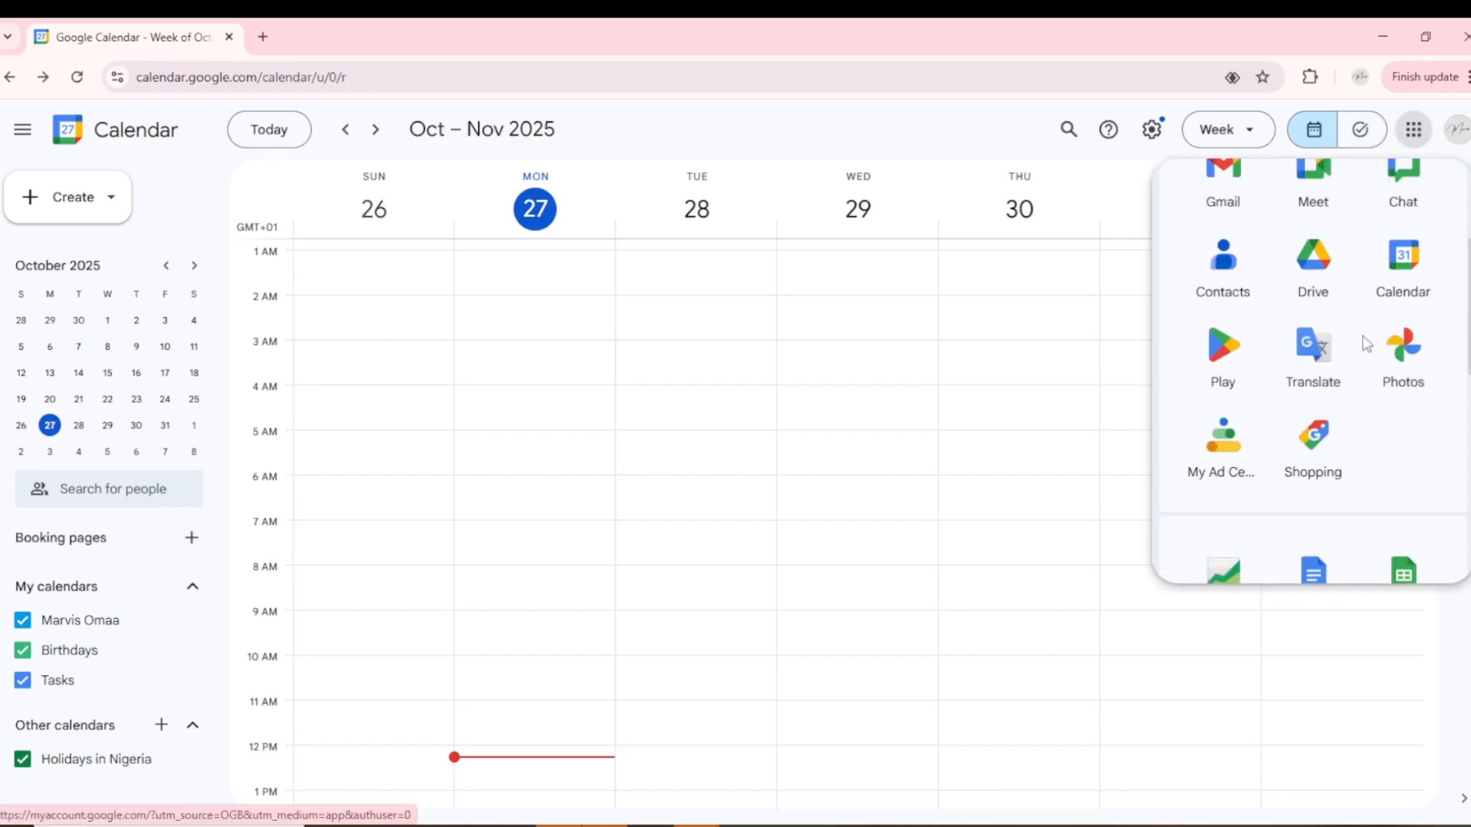
{"action": "scroll", "coordinate": [1366, 345], "scroll_direction": "up", "scroll_amount": 3}
{"action": "scroll", "coordinate": [1404, 291], "scroll_direction": "down", "scroll_amount": 1}
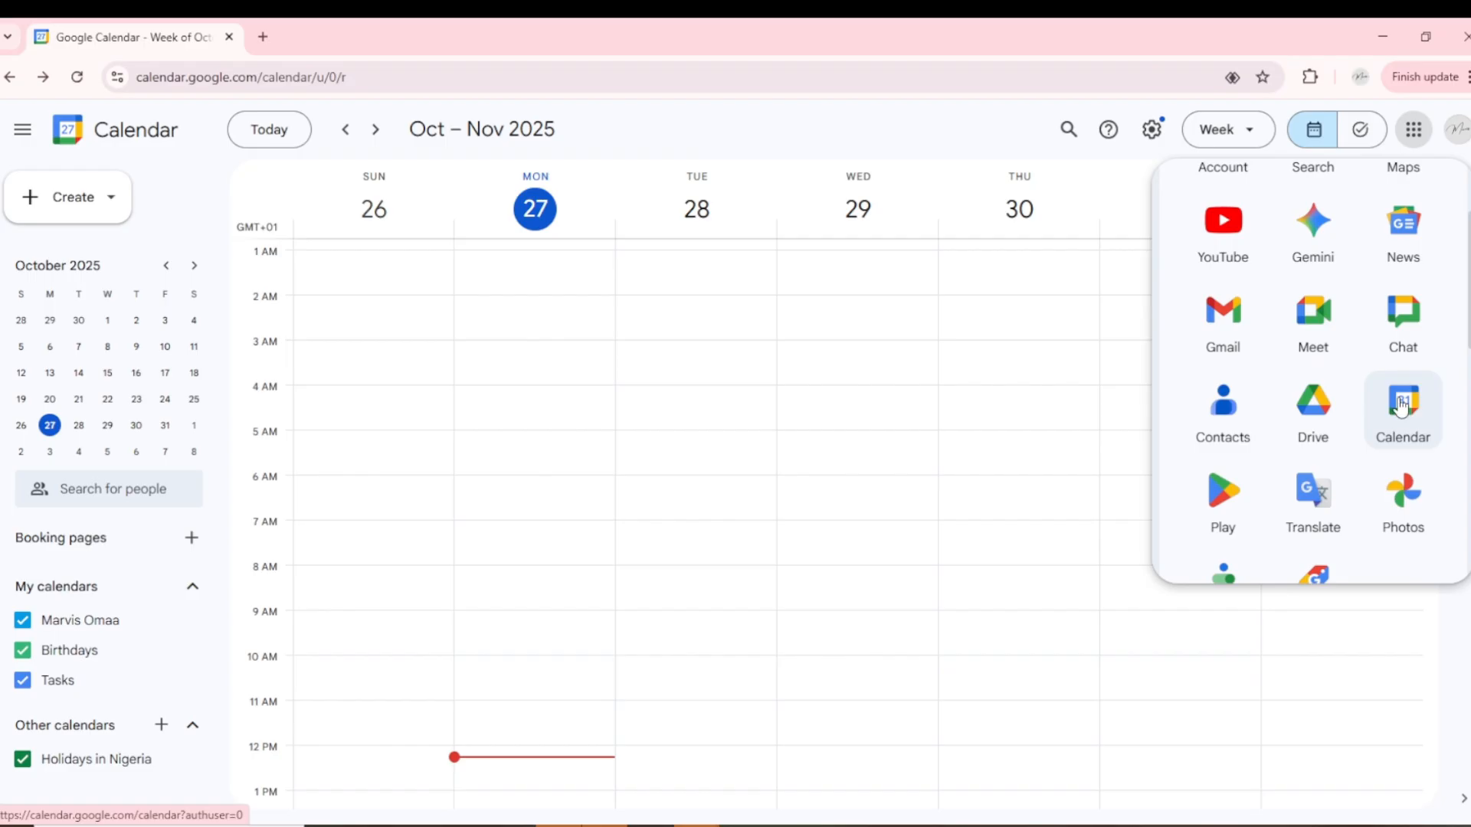
{"action": "left_click", "coordinate": [1402, 407]}
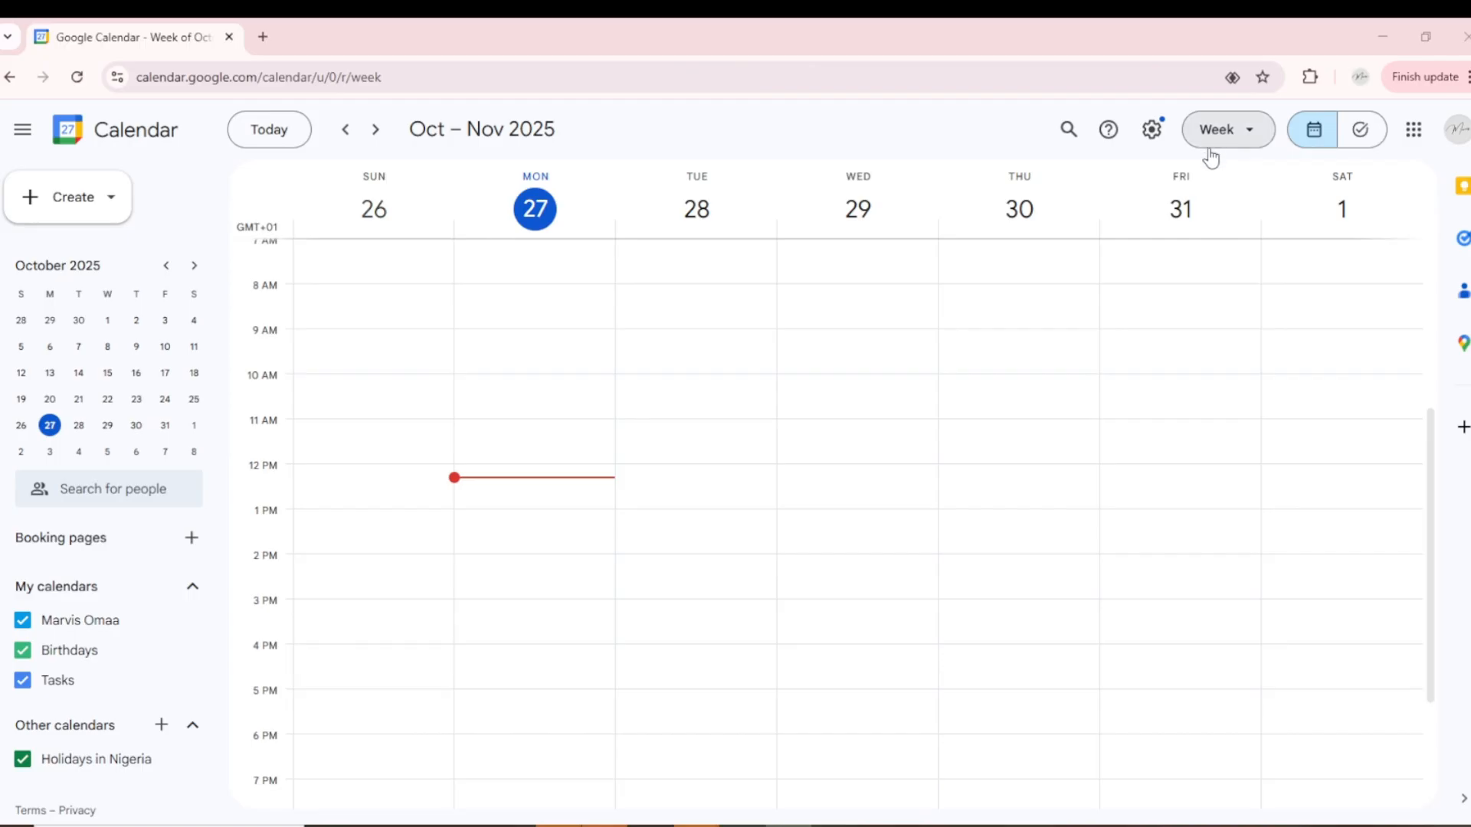
Show the calendar in month, 4-day and day views, and return it to the week view.
{"action": "key", "text": "m"}
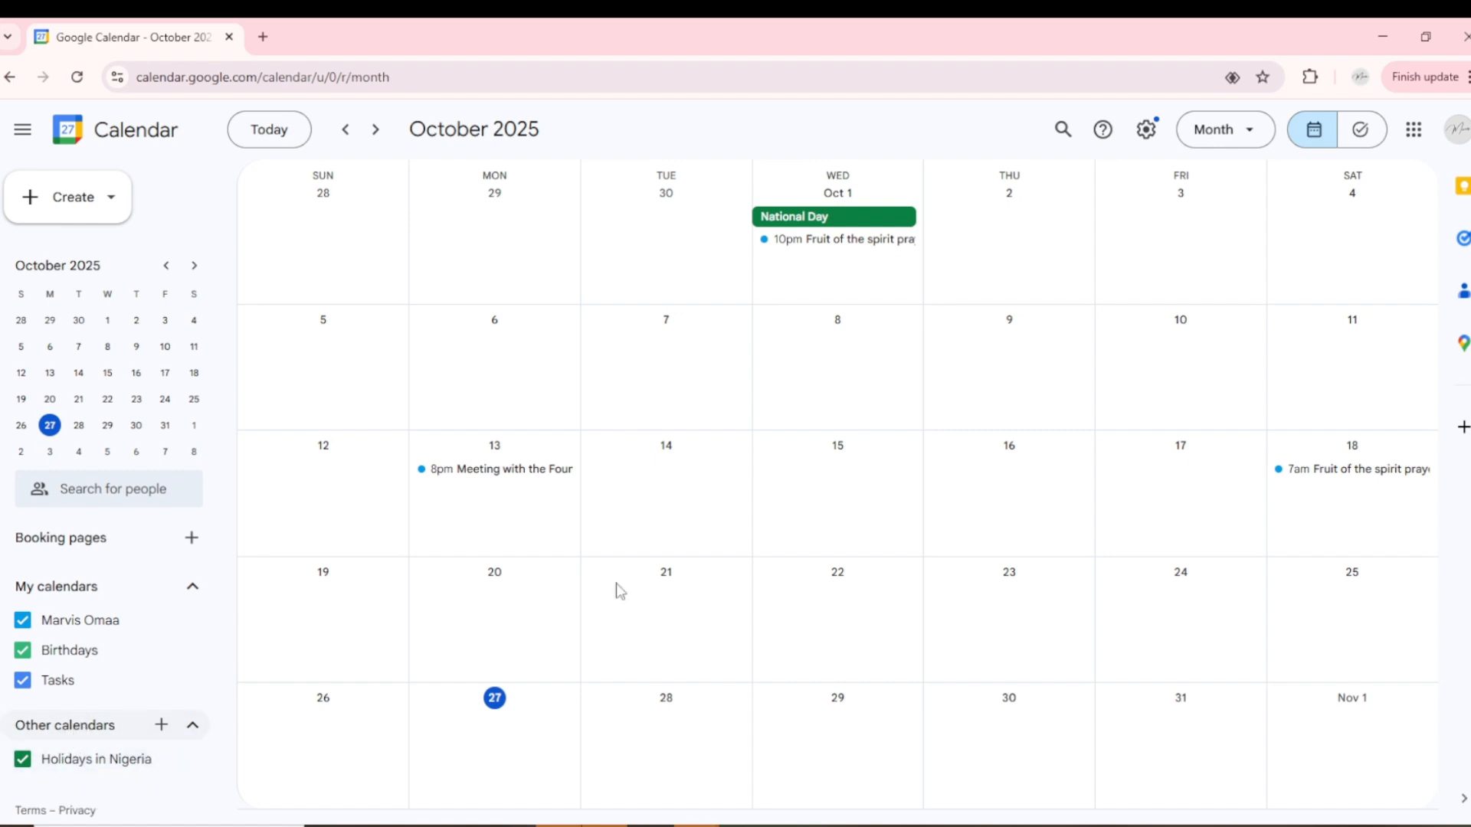
{"action": "left_click", "coordinate": [1257, 141]}
{"action": "left_click", "coordinate": [1248, 372]}
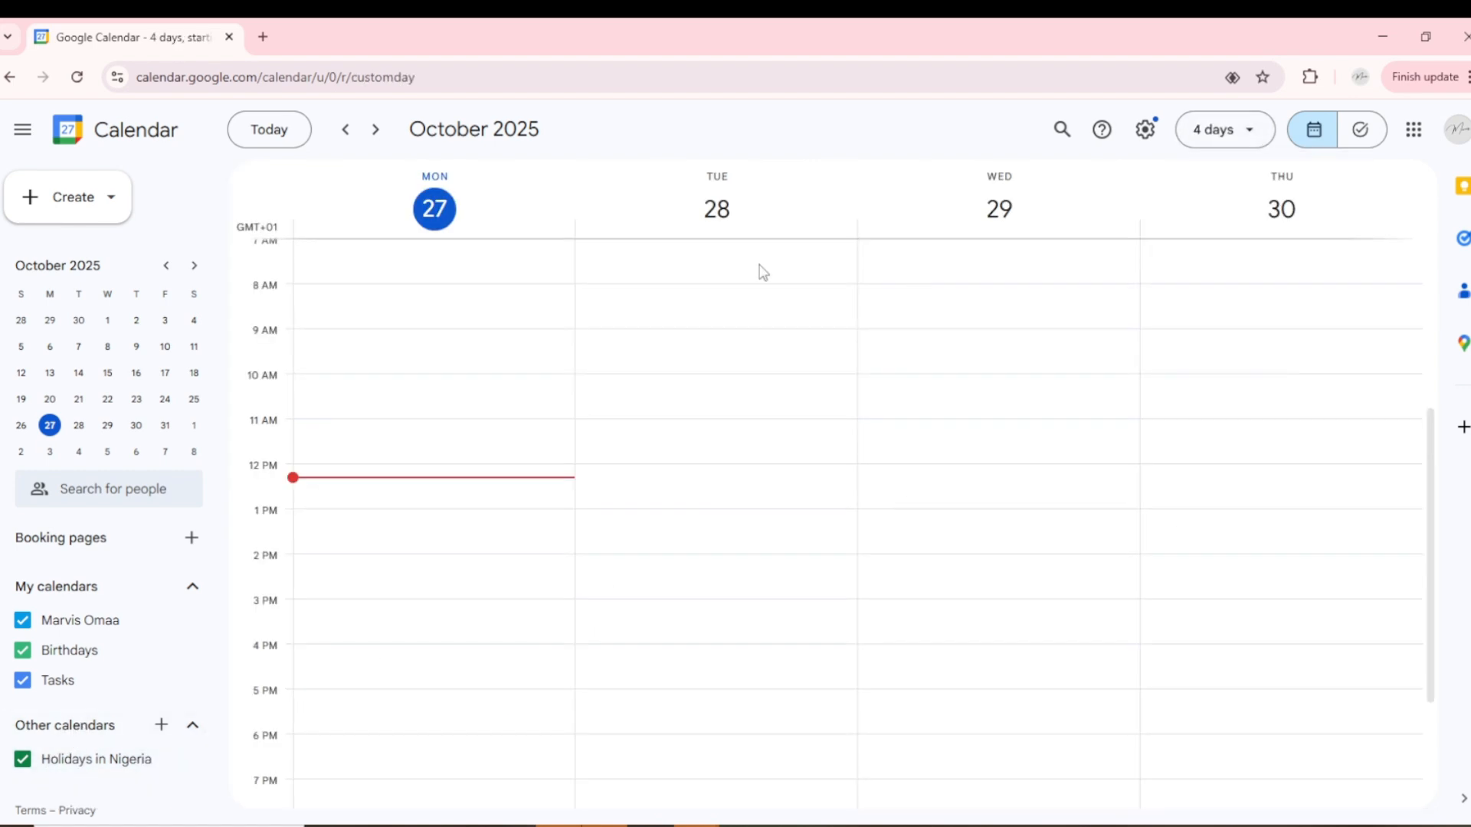
{"action": "left_click", "coordinate": [1268, 129]}
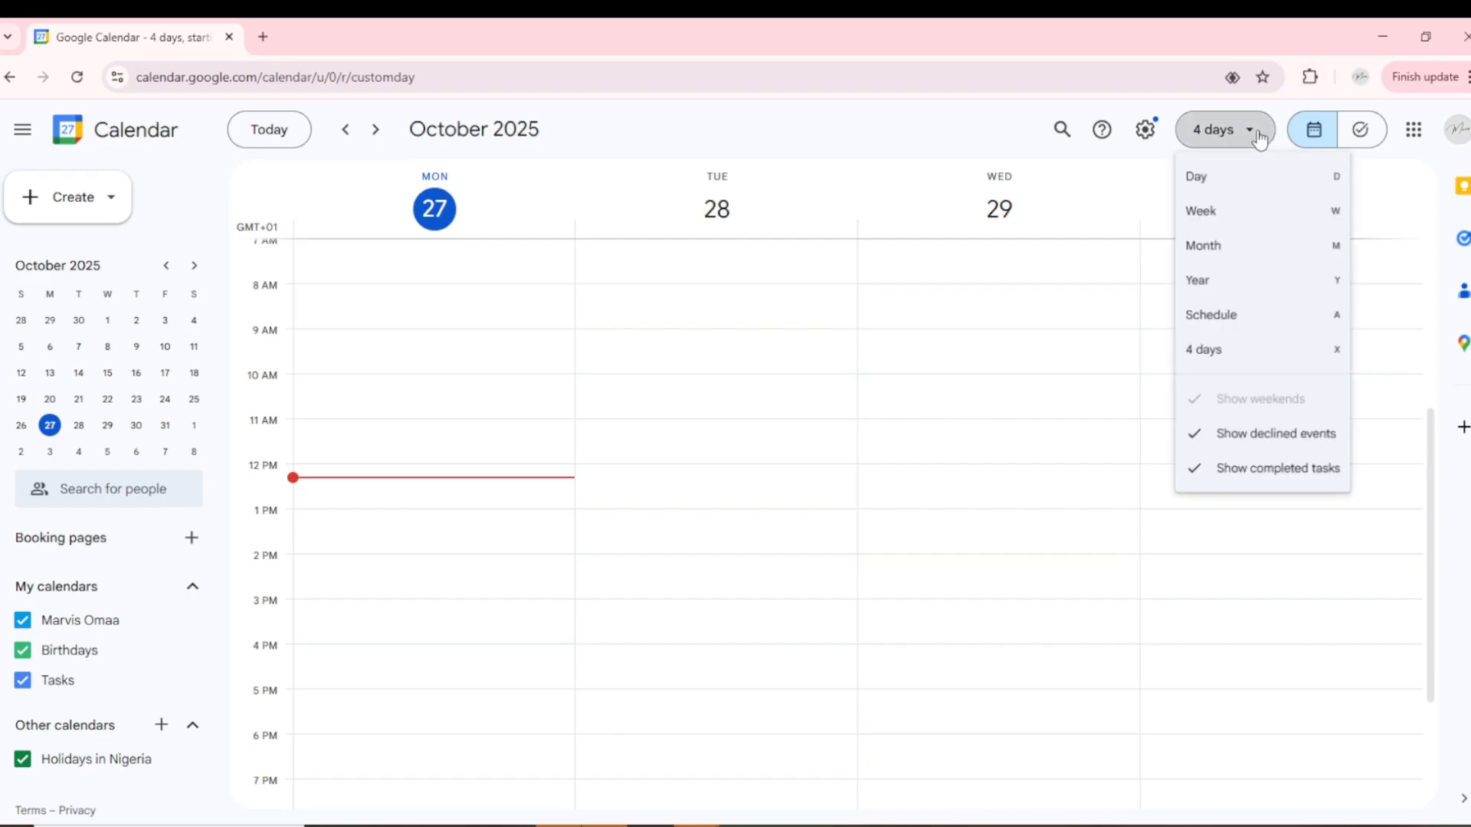
{"action": "left_click", "coordinate": [1216, 186]}
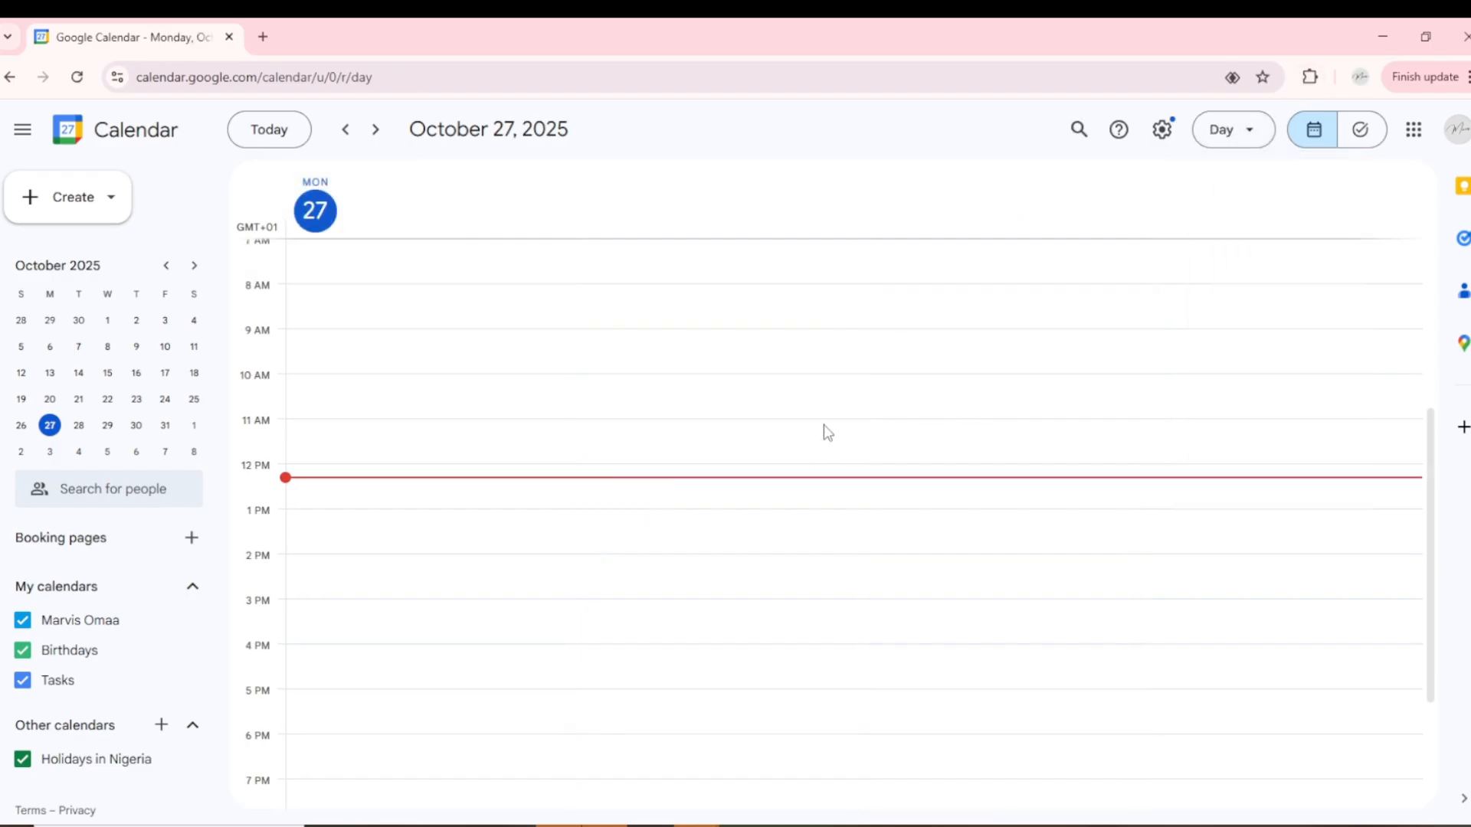
{"action": "left_click", "coordinate": [1223, 130]}
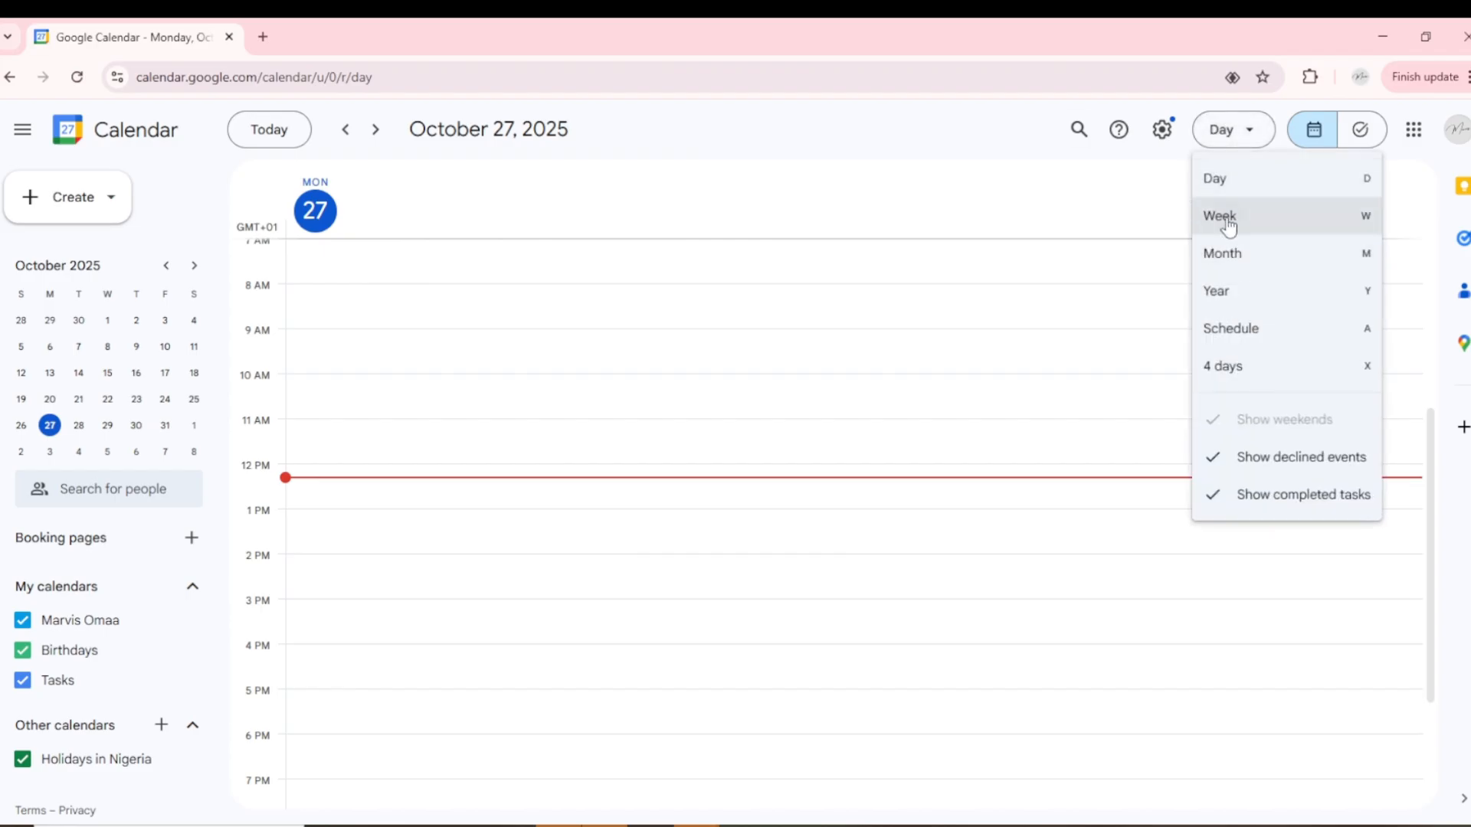
{"action": "left_click", "coordinate": [1226, 222]}
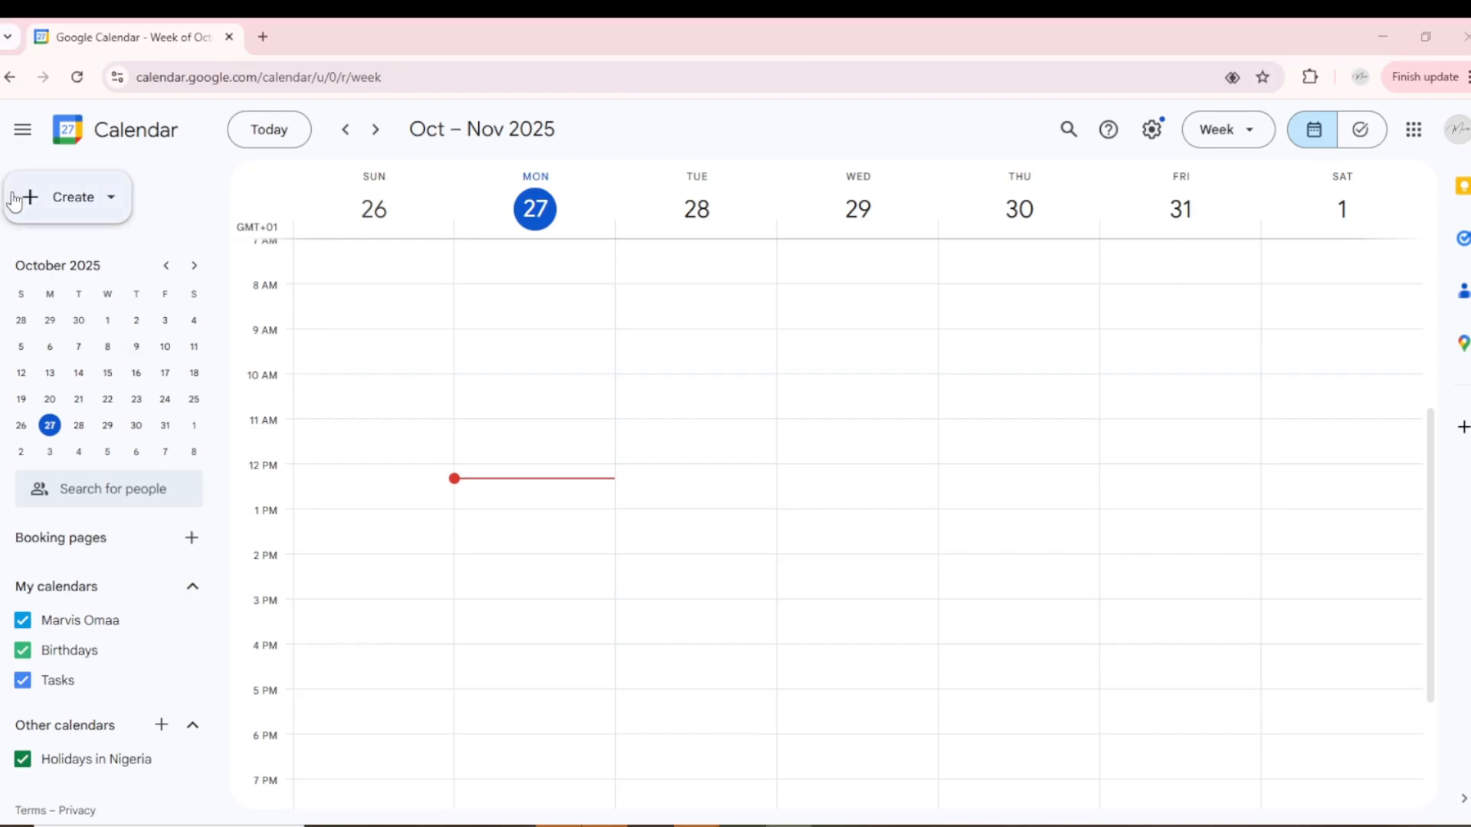
Create a new event with the full set of options open and title it "Training".
{"action": "left_click", "coordinate": [110, 203]}
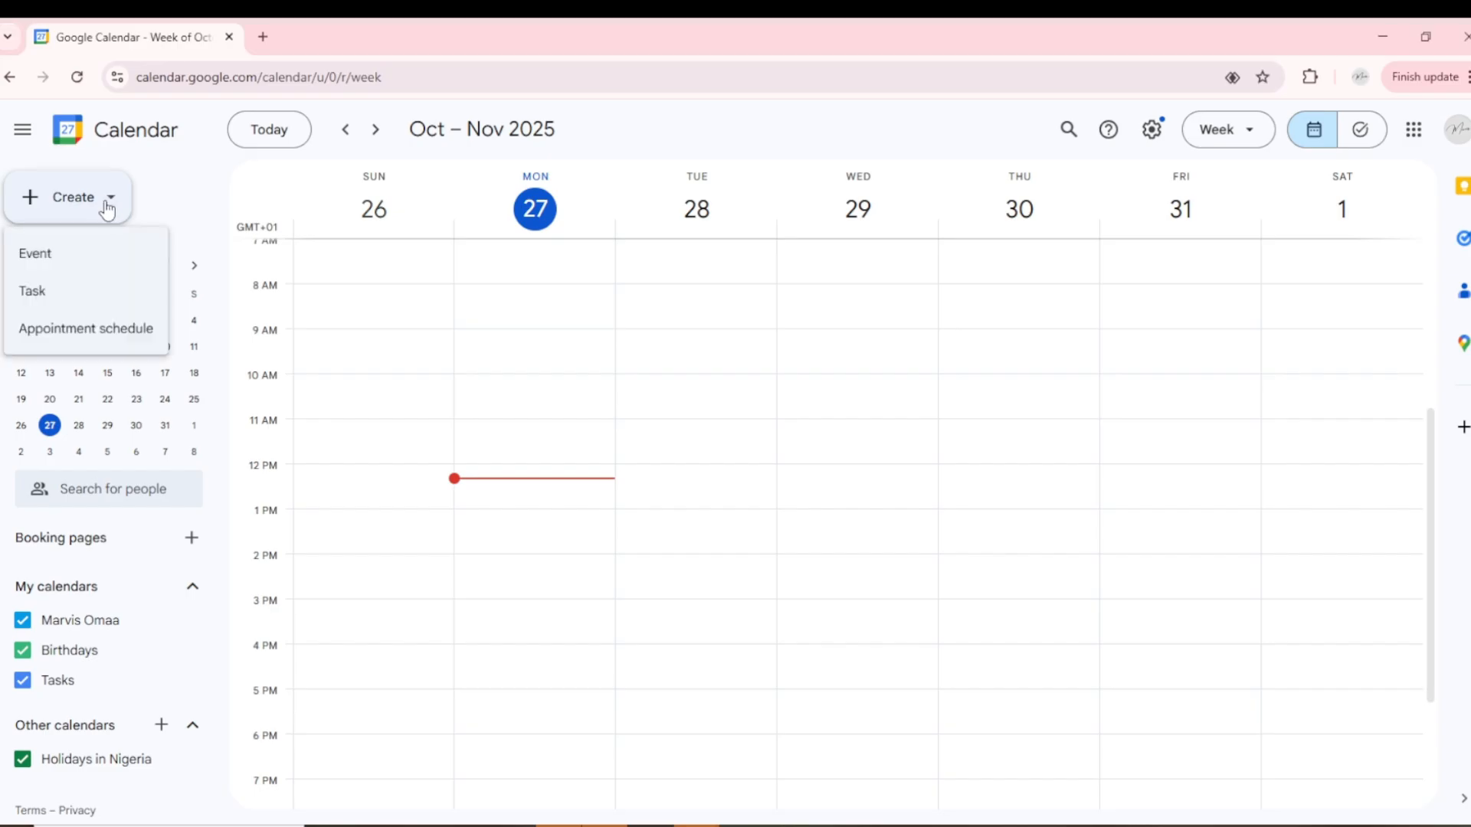
{"action": "left_click", "coordinate": [62, 264]}
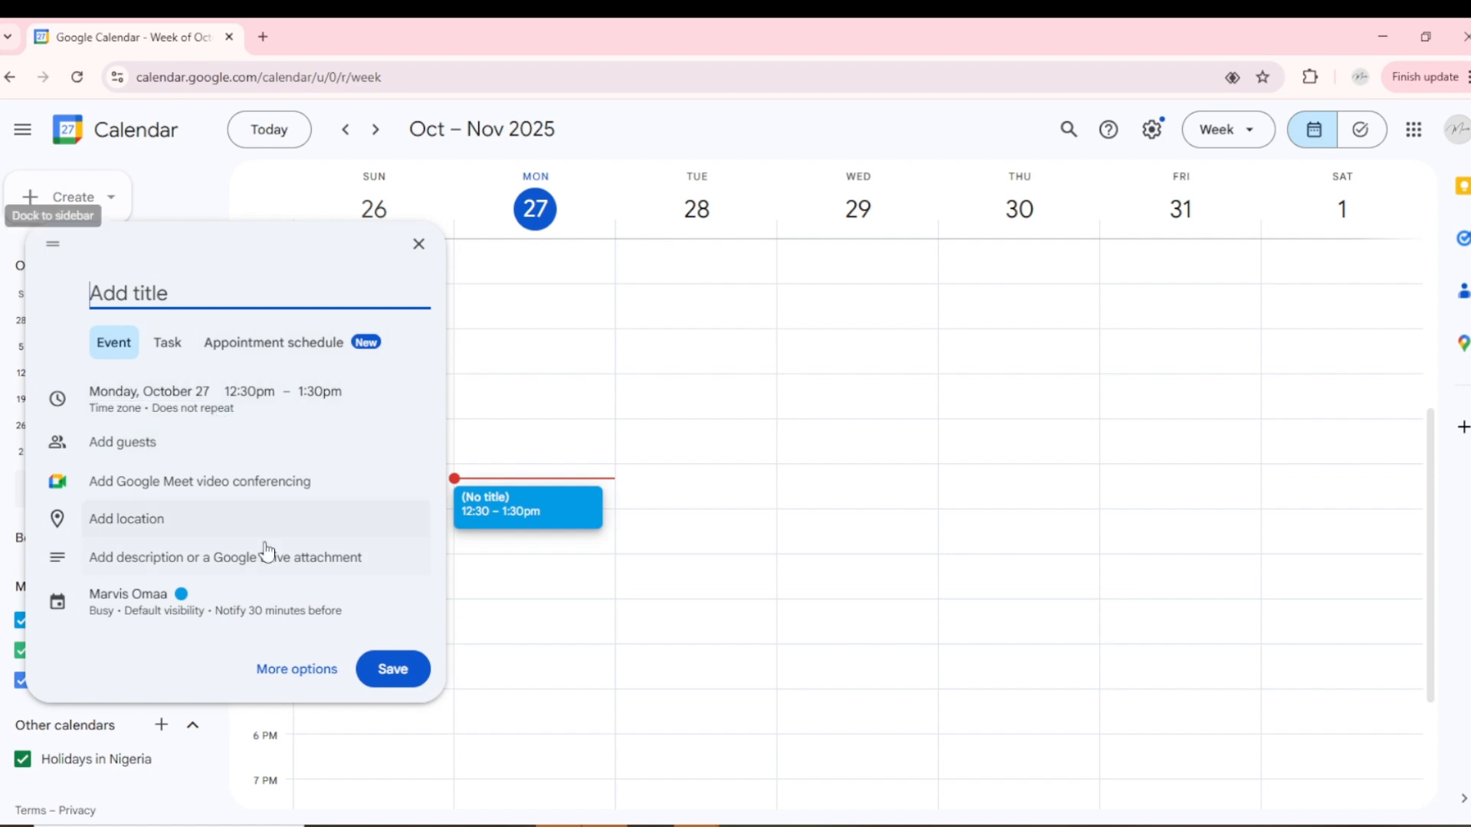
{"action": "left_click", "coordinate": [269, 671]}
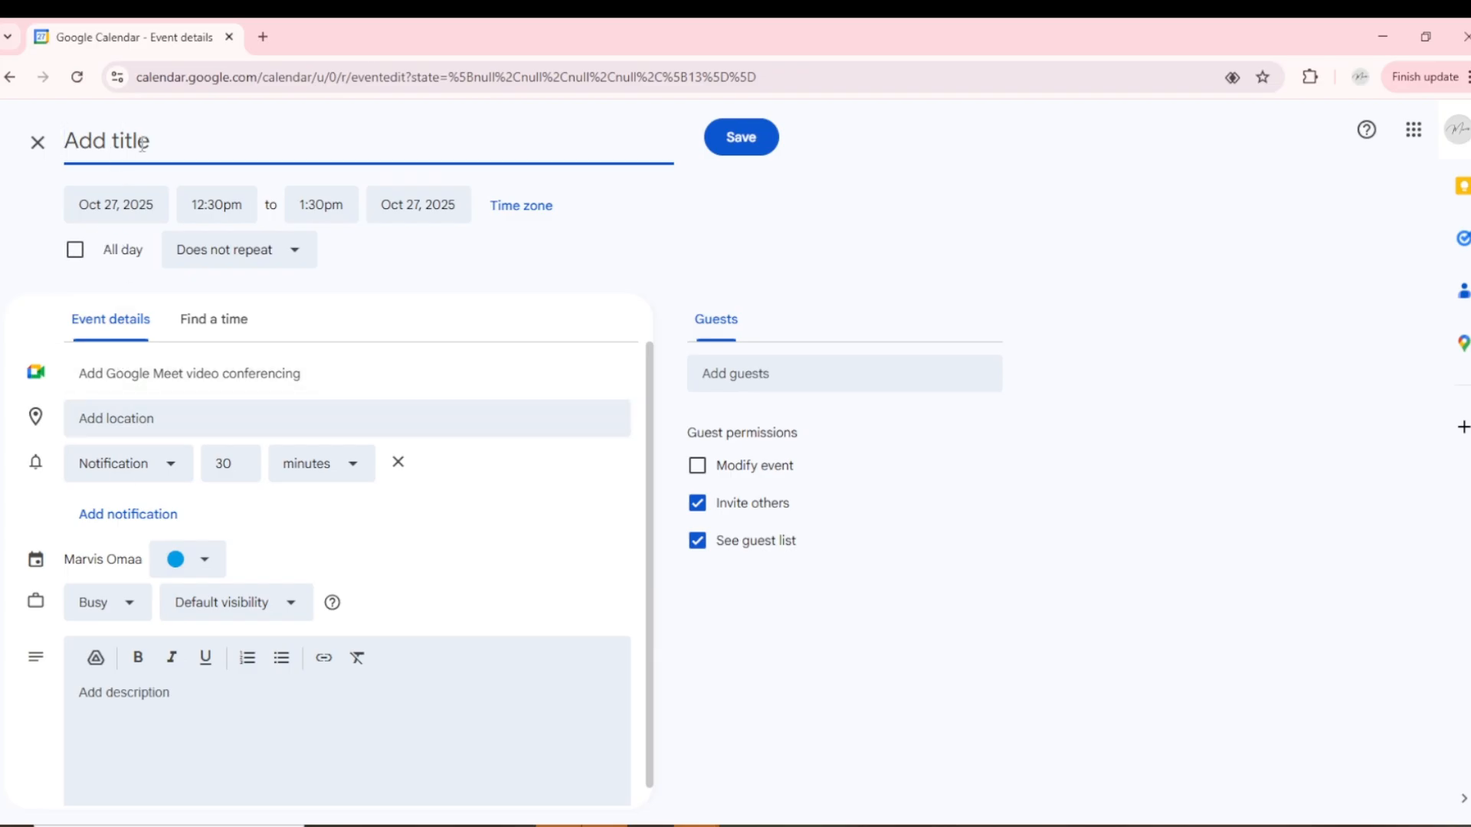
{"action": "type", "text": "Training"}
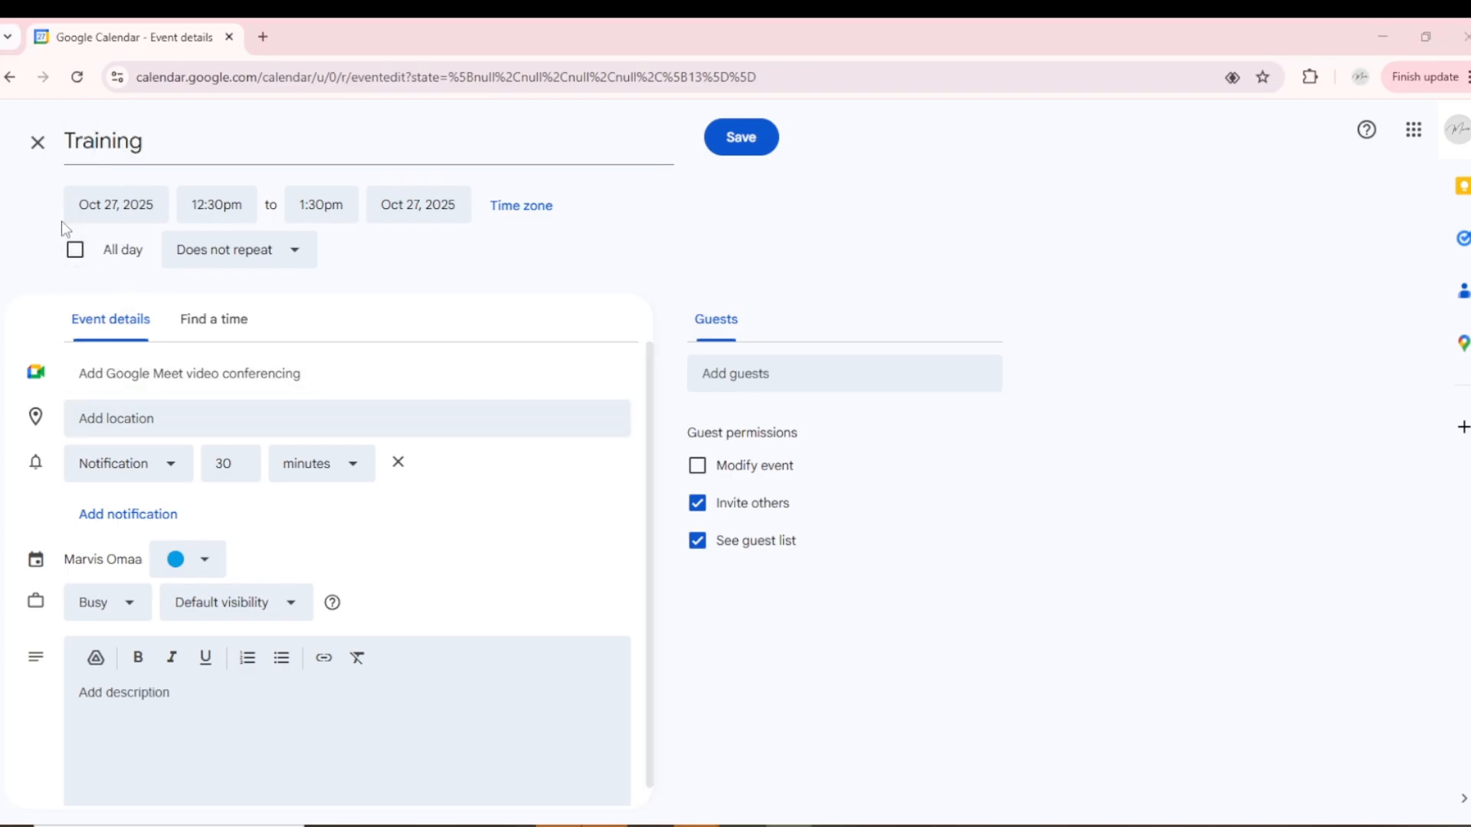
Add Google Meet video conferencing to the event and enter the description "Add note to your meeting guest".
{"action": "left_click_drag", "start_coordinate": [157, 201], "coordinate": [451, 227]}
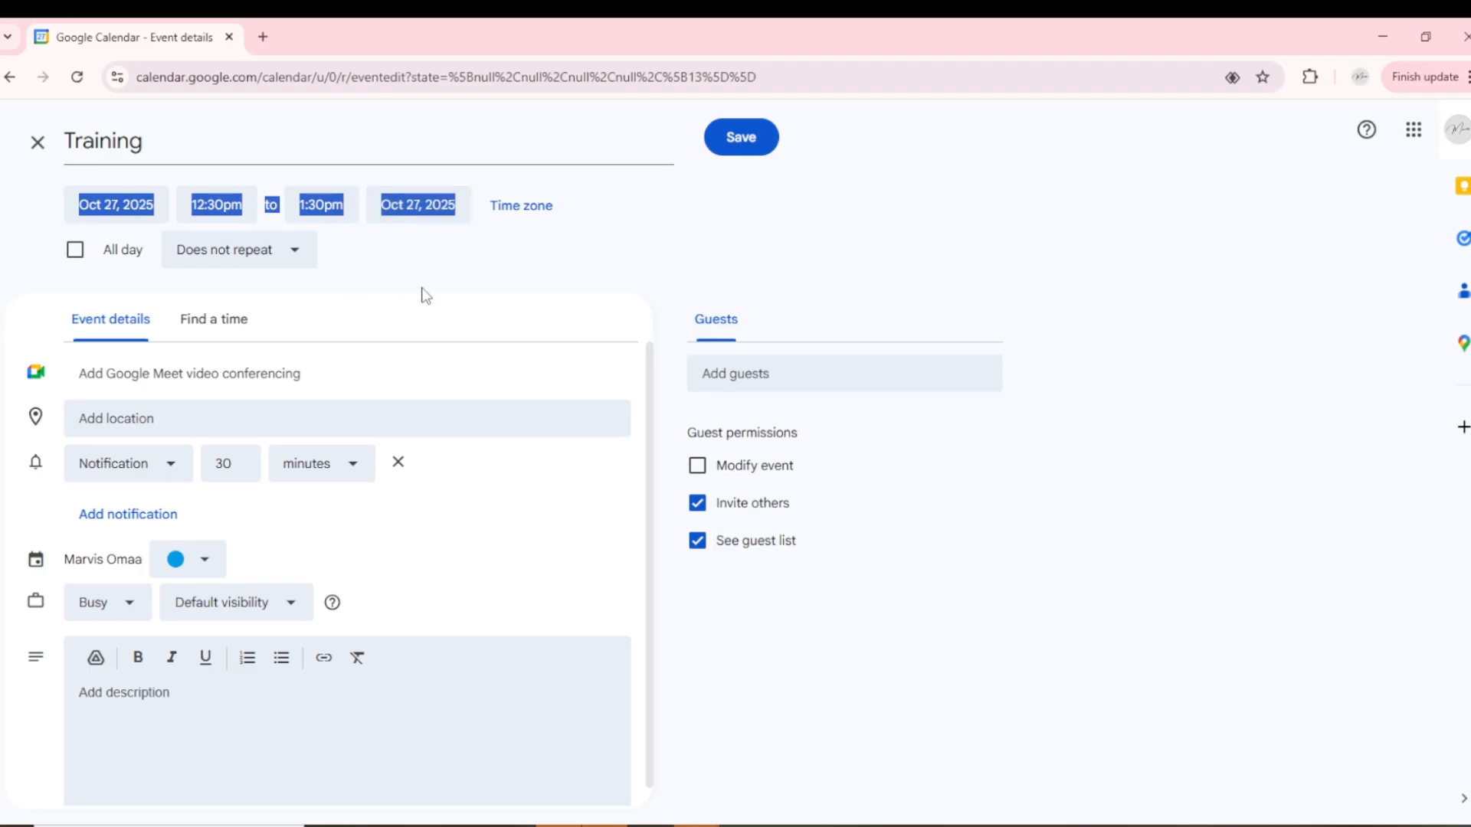
{"action": "left_click", "coordinate": [154, 419]}
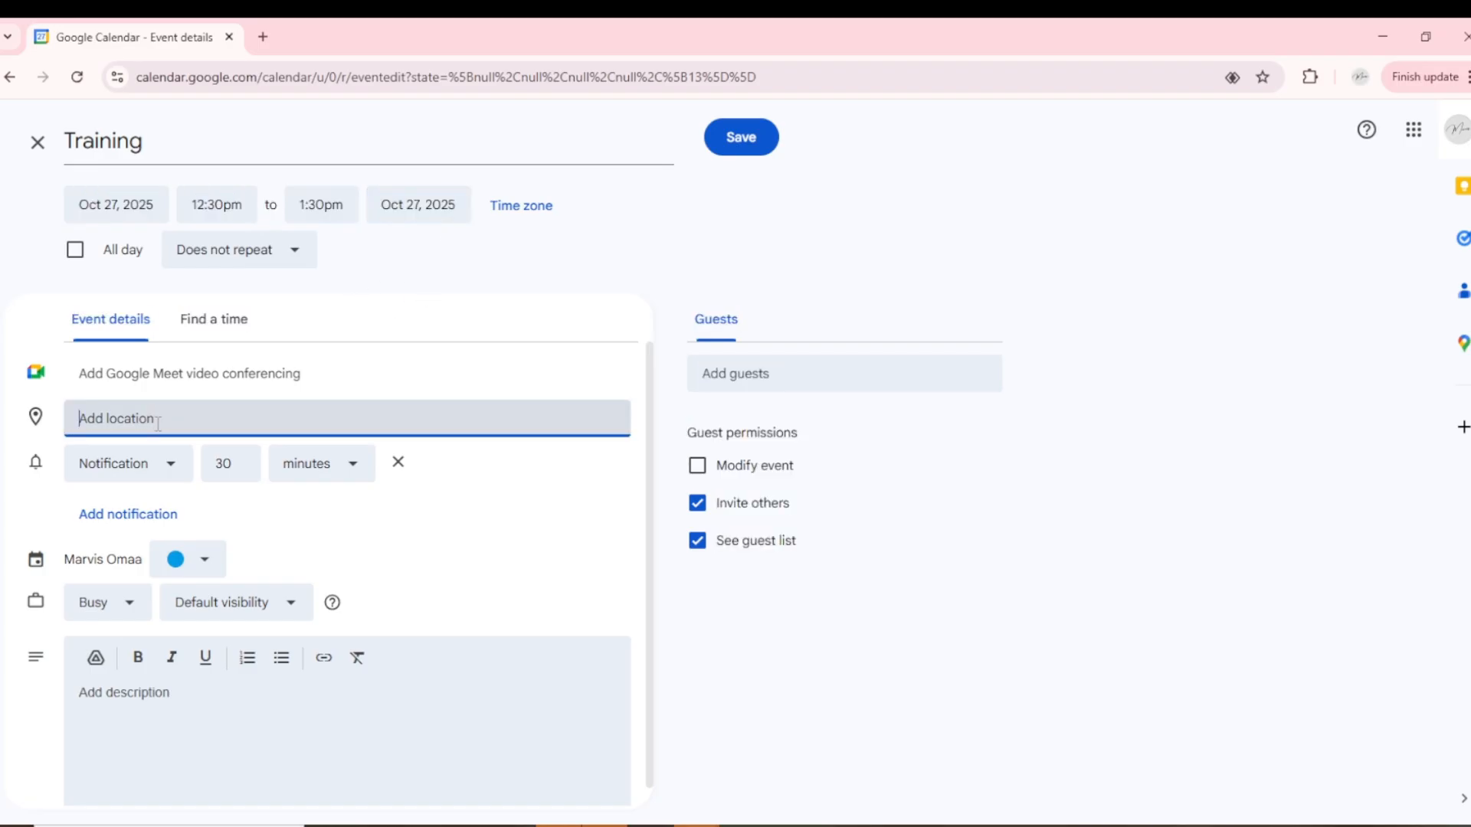
{"action": "left_click", "coordinate": [187, 373]}
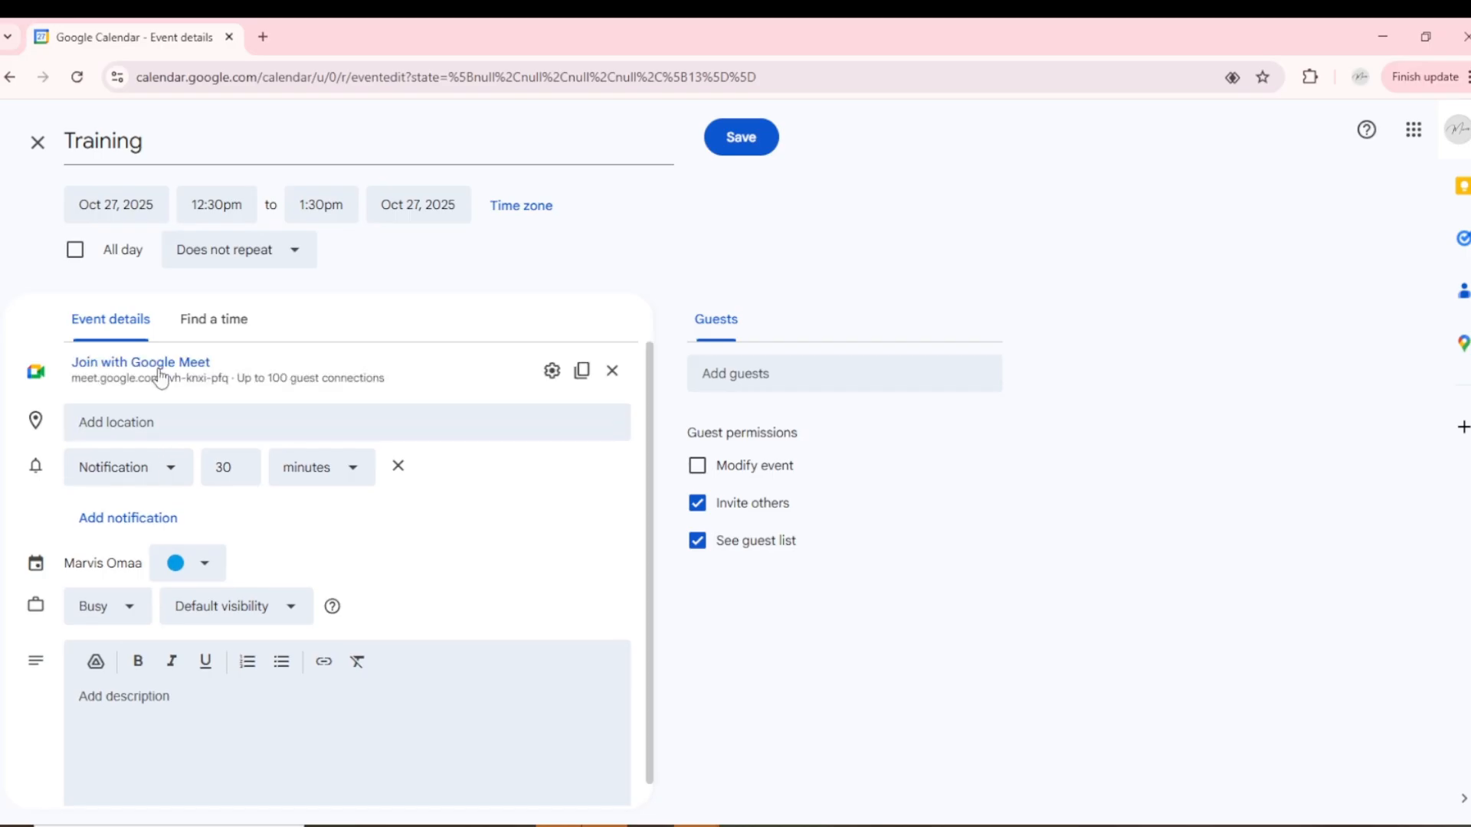
{"action": "scroll", "coordinate": [184, 678], "scroll_direction": "down", "scroll_amount": 1}
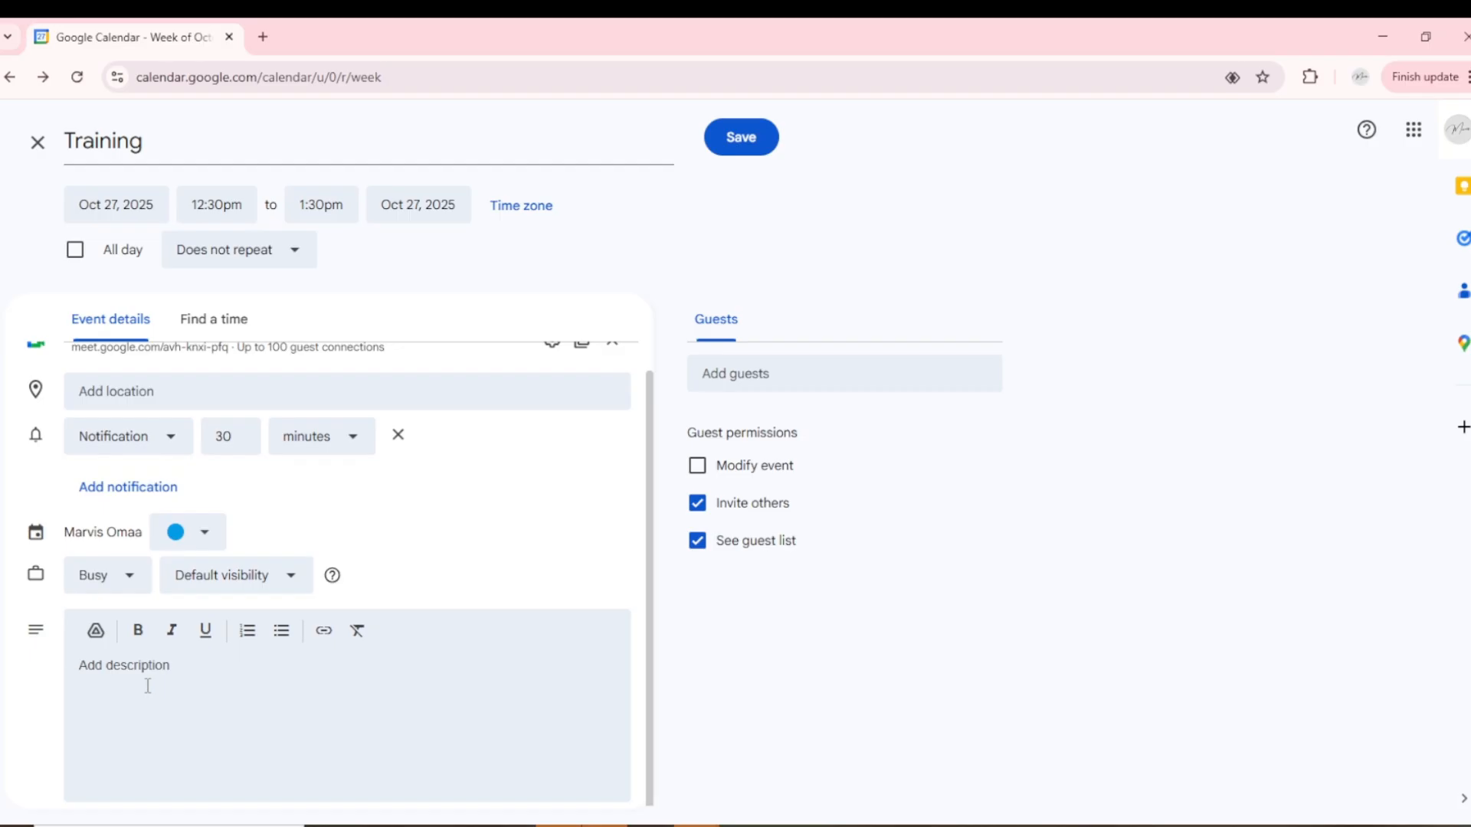
{"action": "type", "text": "Add note to your meeting guest"}
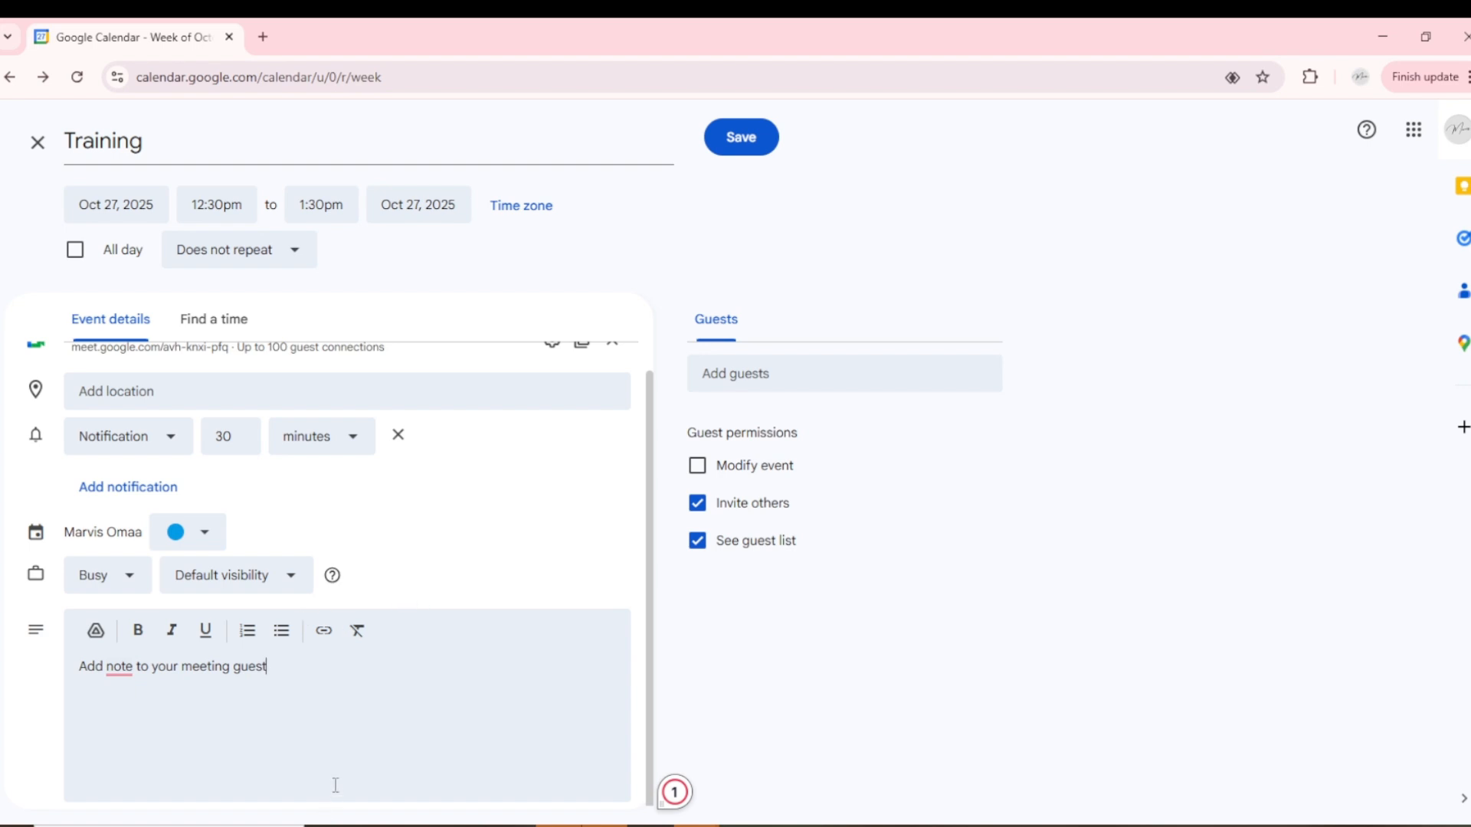
Look through the event's reminder types, keeping Notification, and check the option for adding another notification.
{"action": "scroll", "coordinate": [214, 508], "scroll_direction": "up", "scroll_amount": 1}
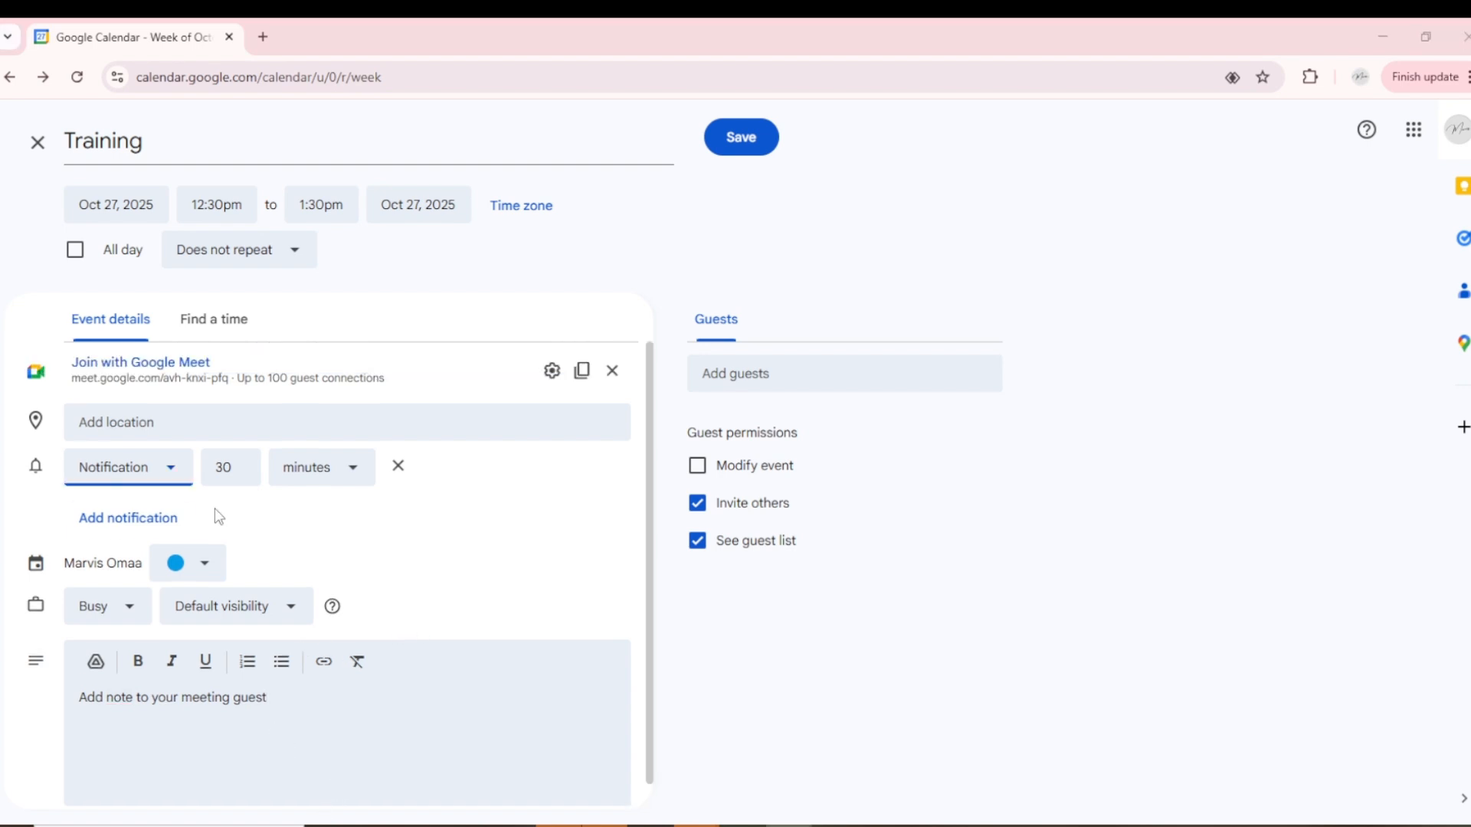
{"action": "left_click", "coordinate": [170, 468]}
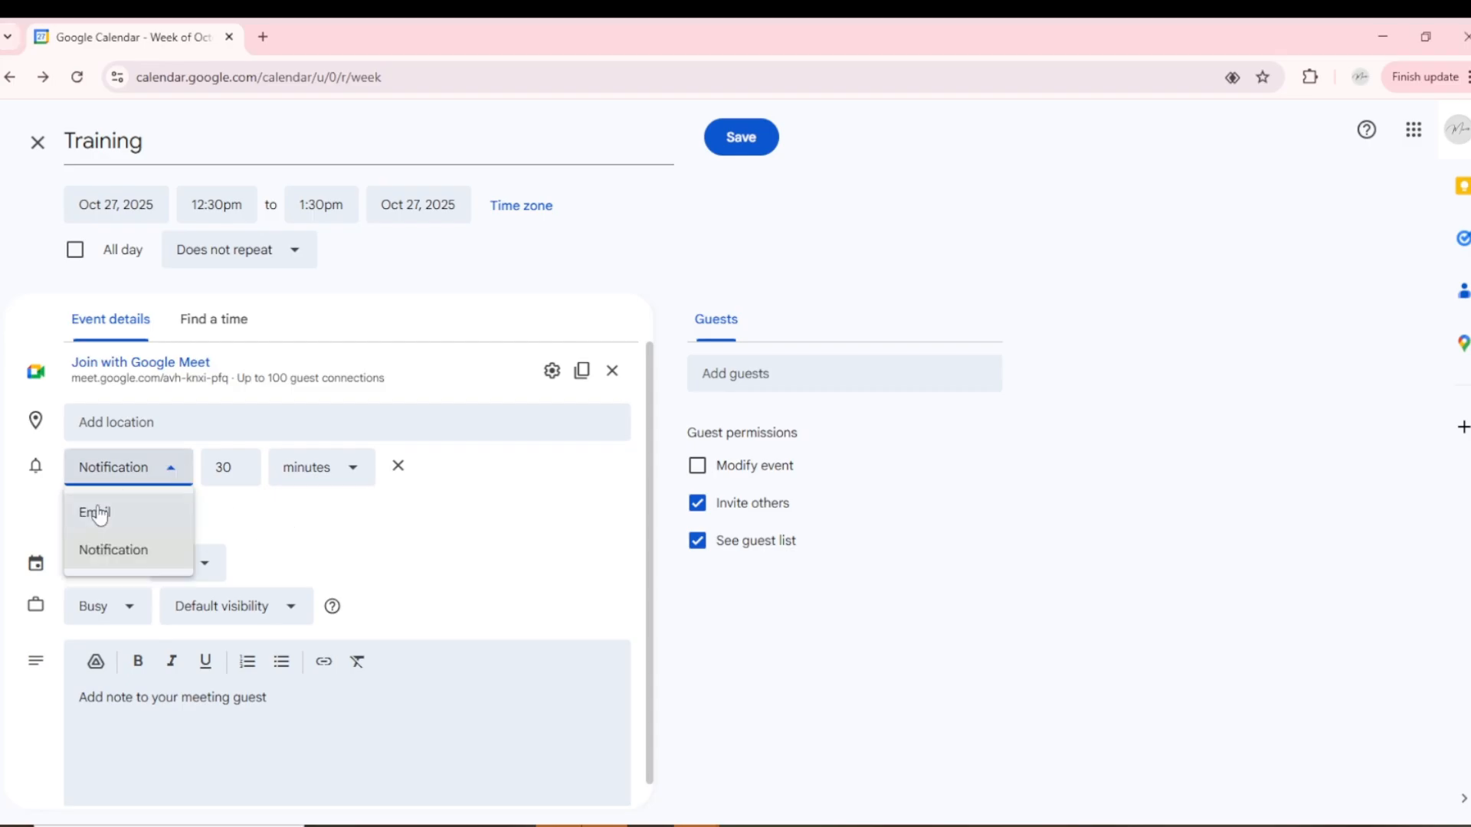
{"action": "left_click", "coordinate": [131, 562]}
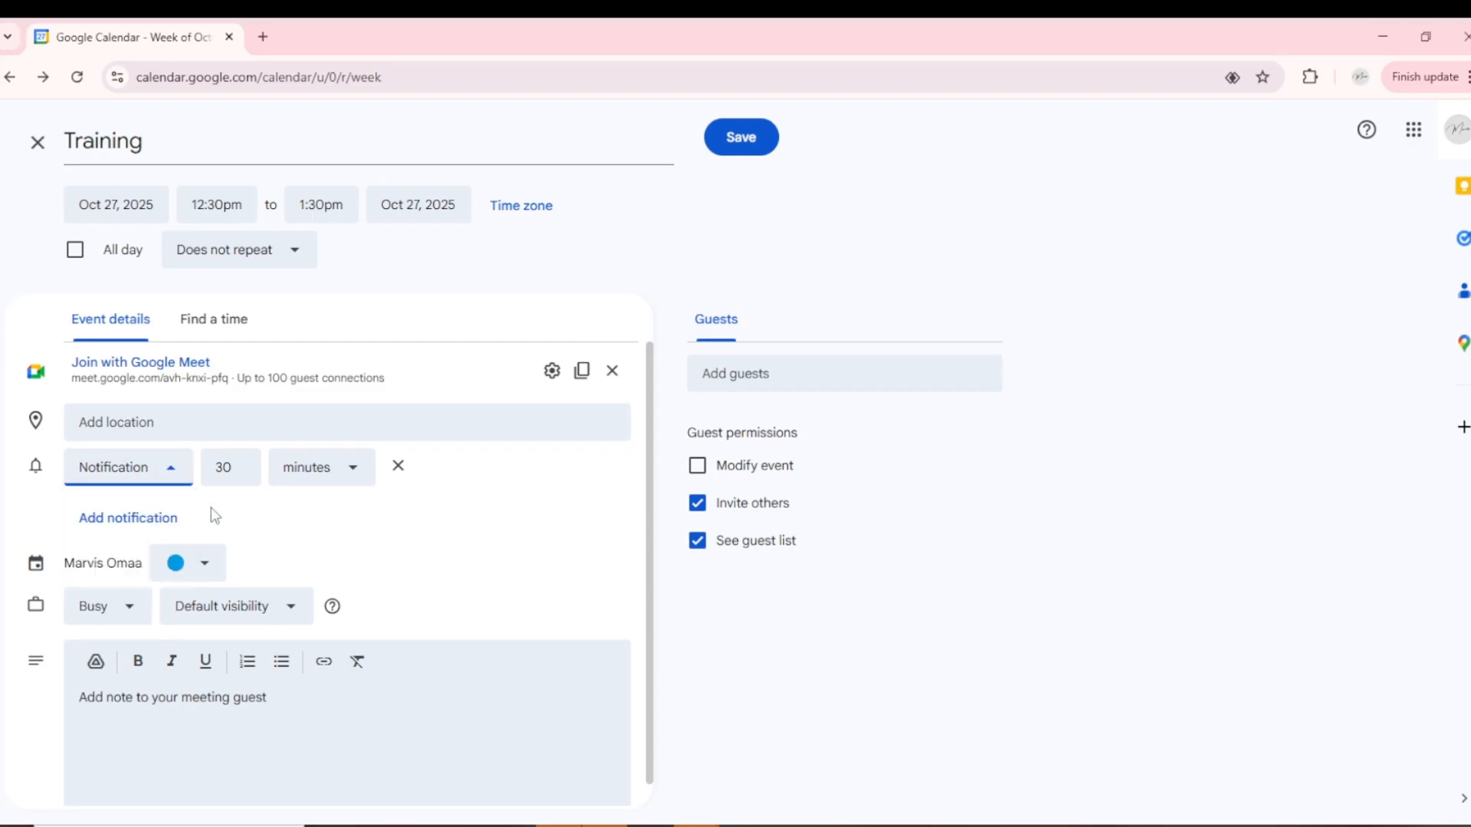
{"action": "left_click", "coordinate": [171, 521]}
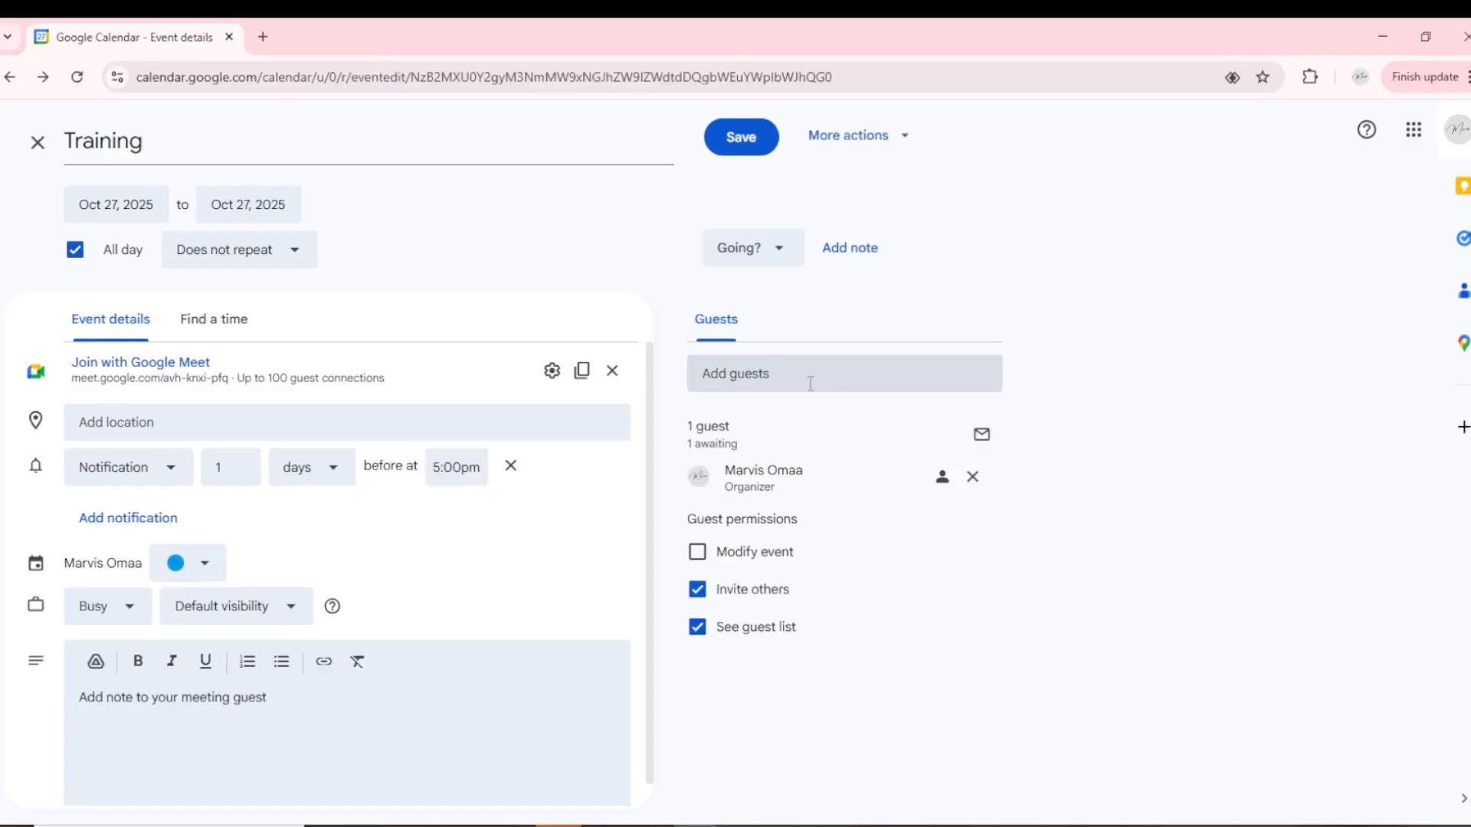
Add a guest to the Training event using the guest's e-mail address.
{"action": "left_click", "coordinate": [811, 382]}
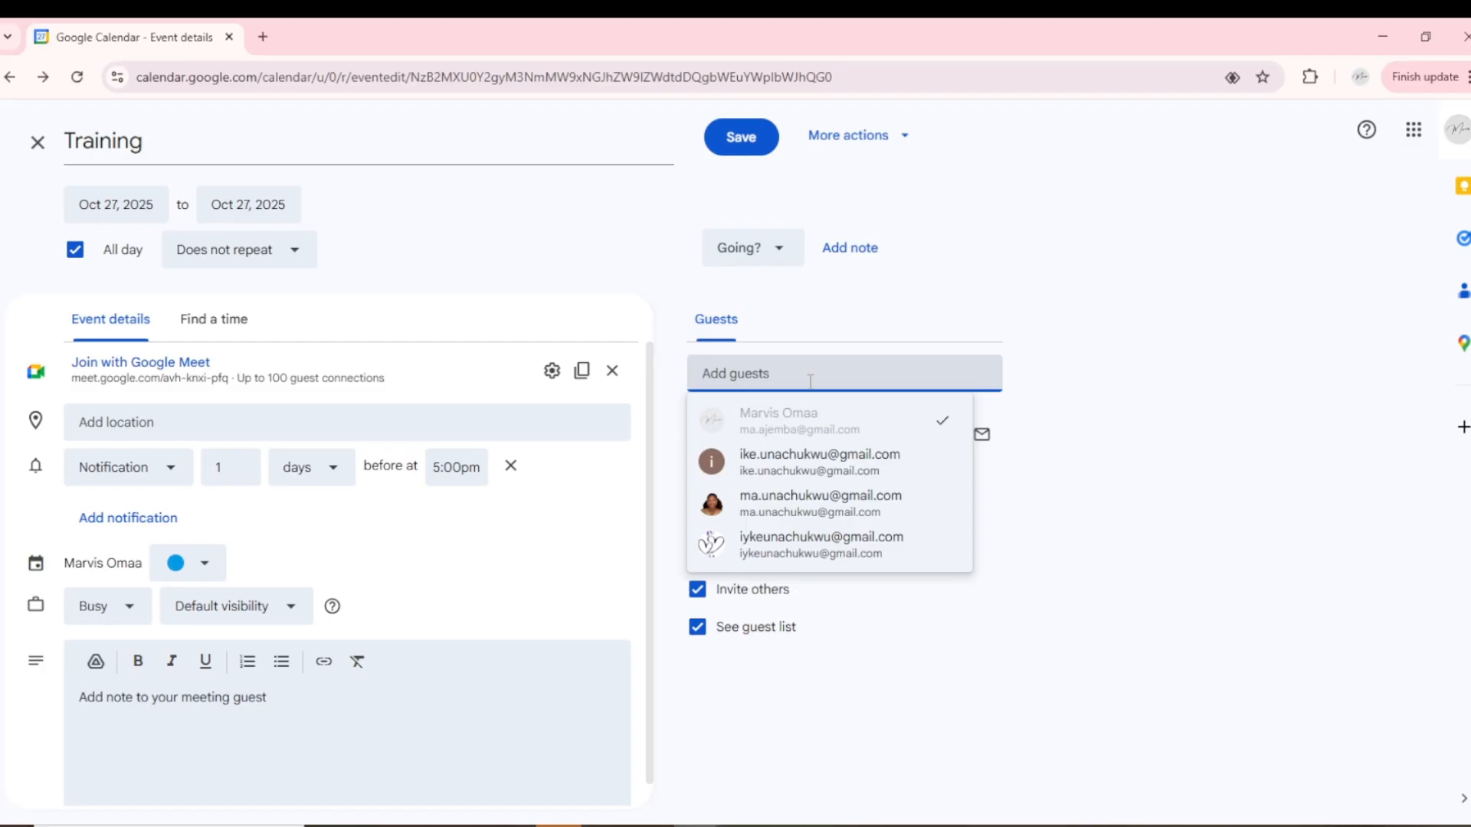
{"action": "type", "text": "h"}
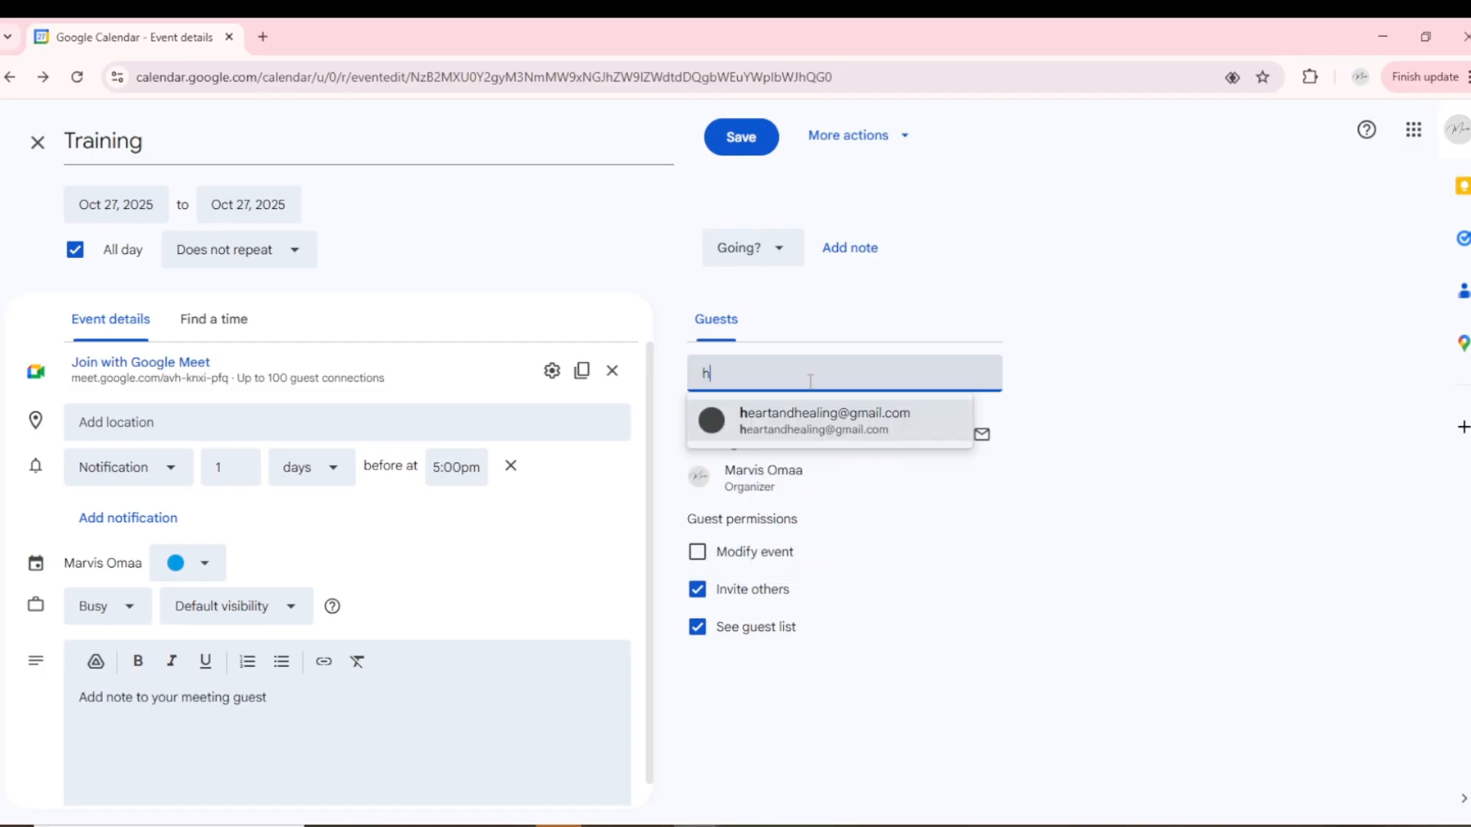
{"action": "type", "text": "earts"}
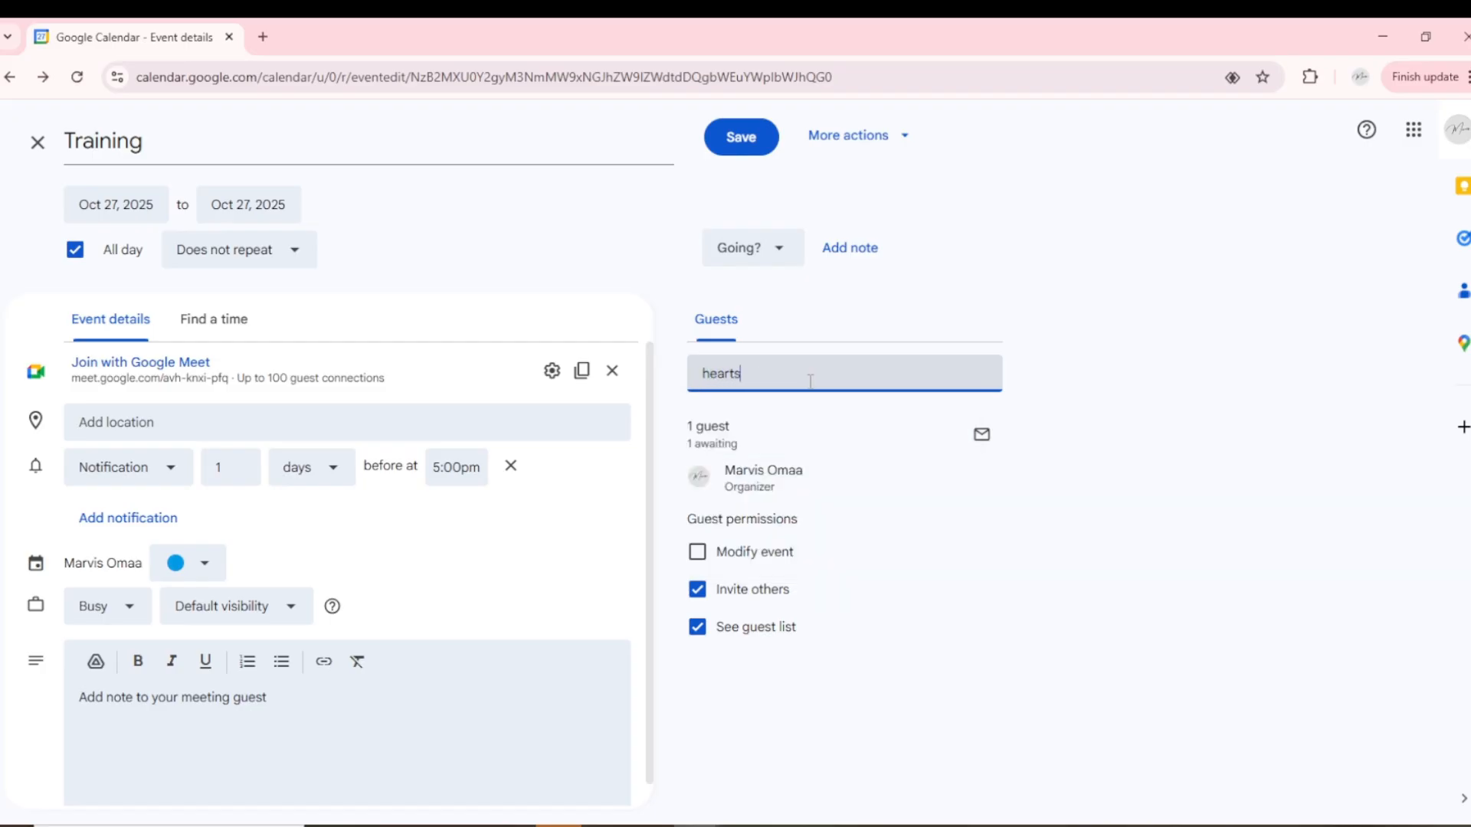
{"action": "left_click", "coordinate": [793, 425]}
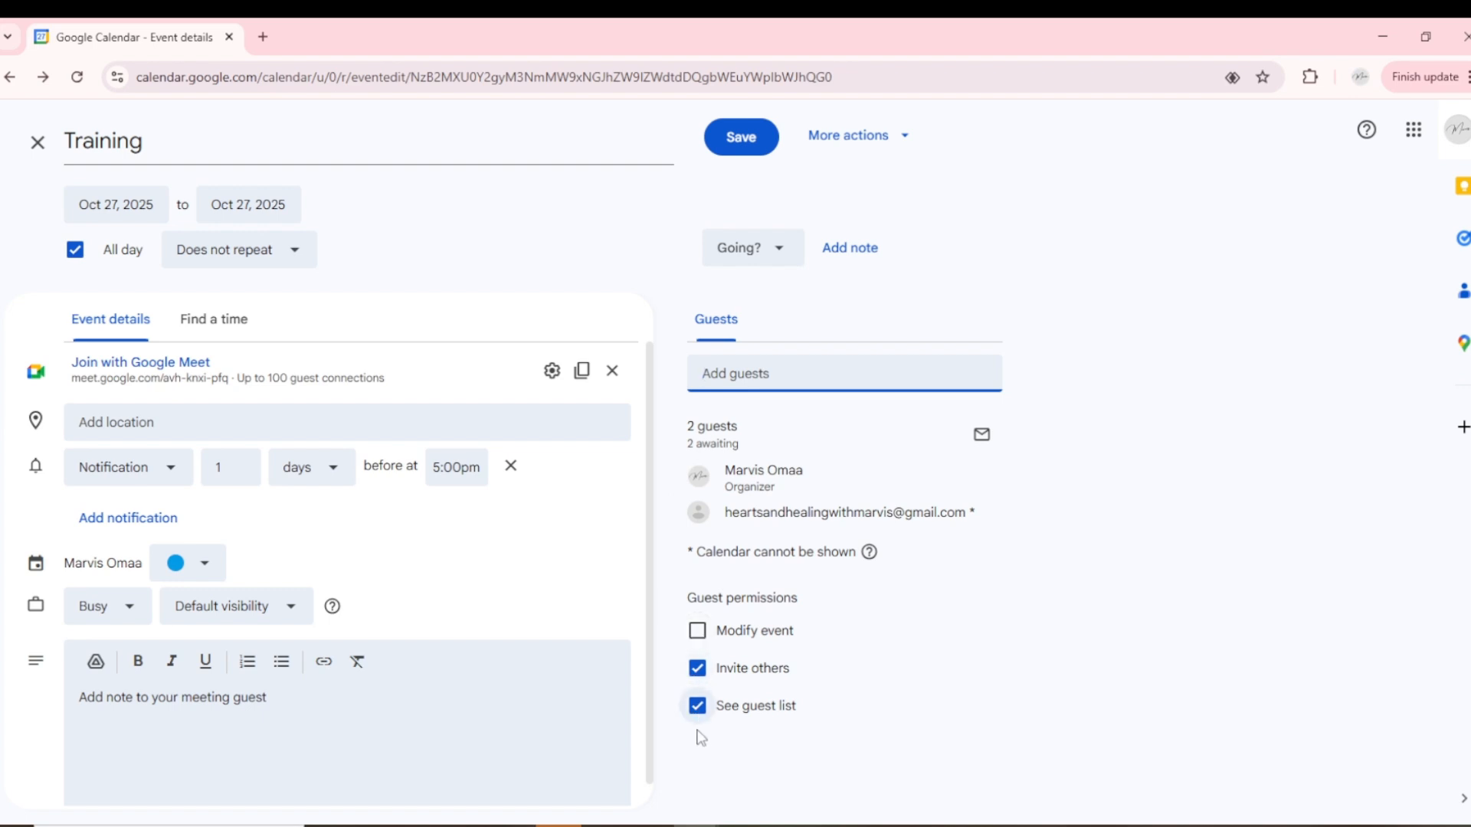
Keep guests allowed to invite others, and save the event with invitation emails sent to the guests.
{"action": "left_click", "coordinate": [696, 668]}
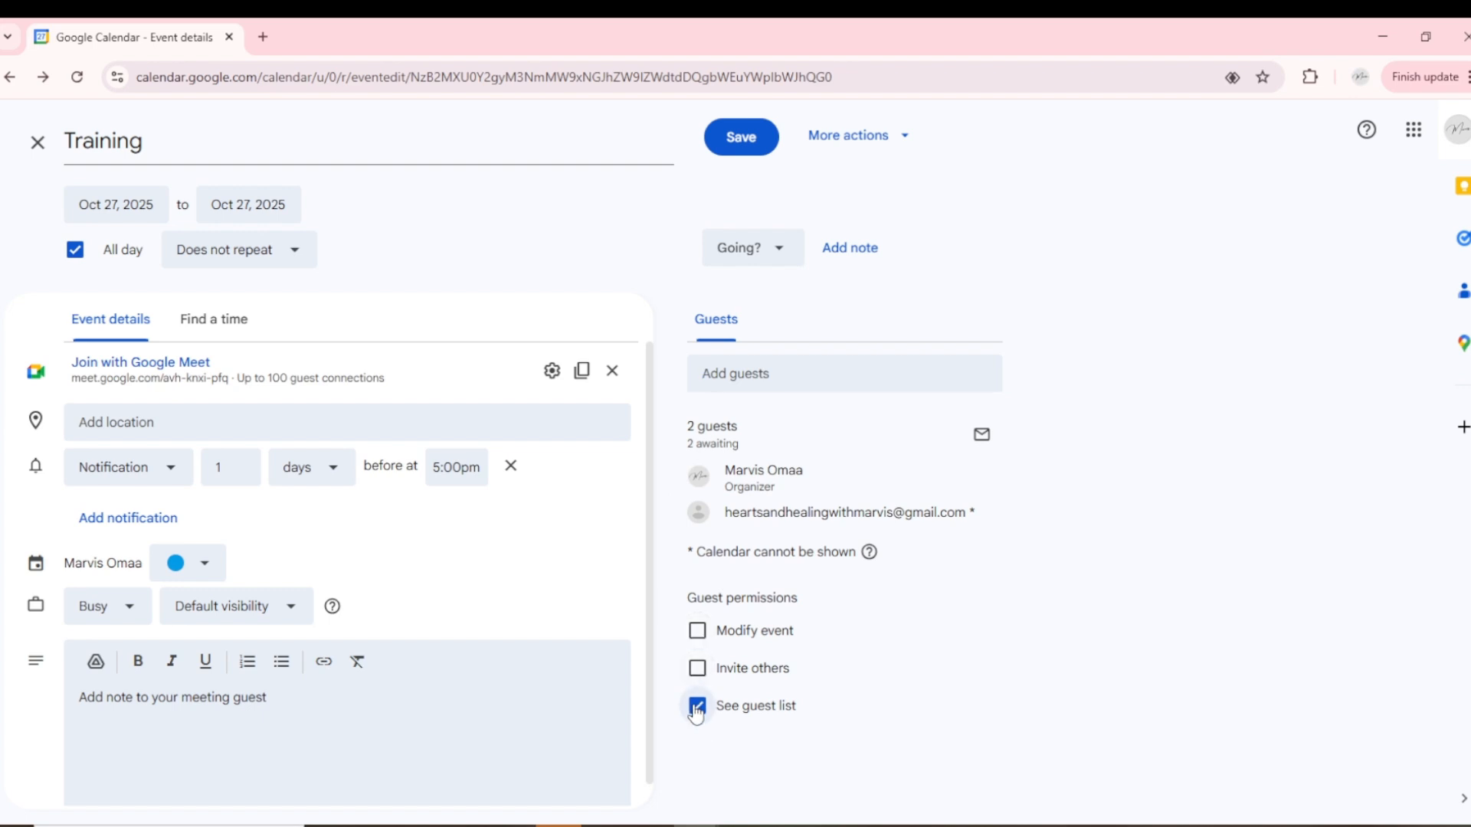
{"action": "left_click", "coordinate": [697, 668]}
{"action": "left_click", "coordinate": [741, 138]}
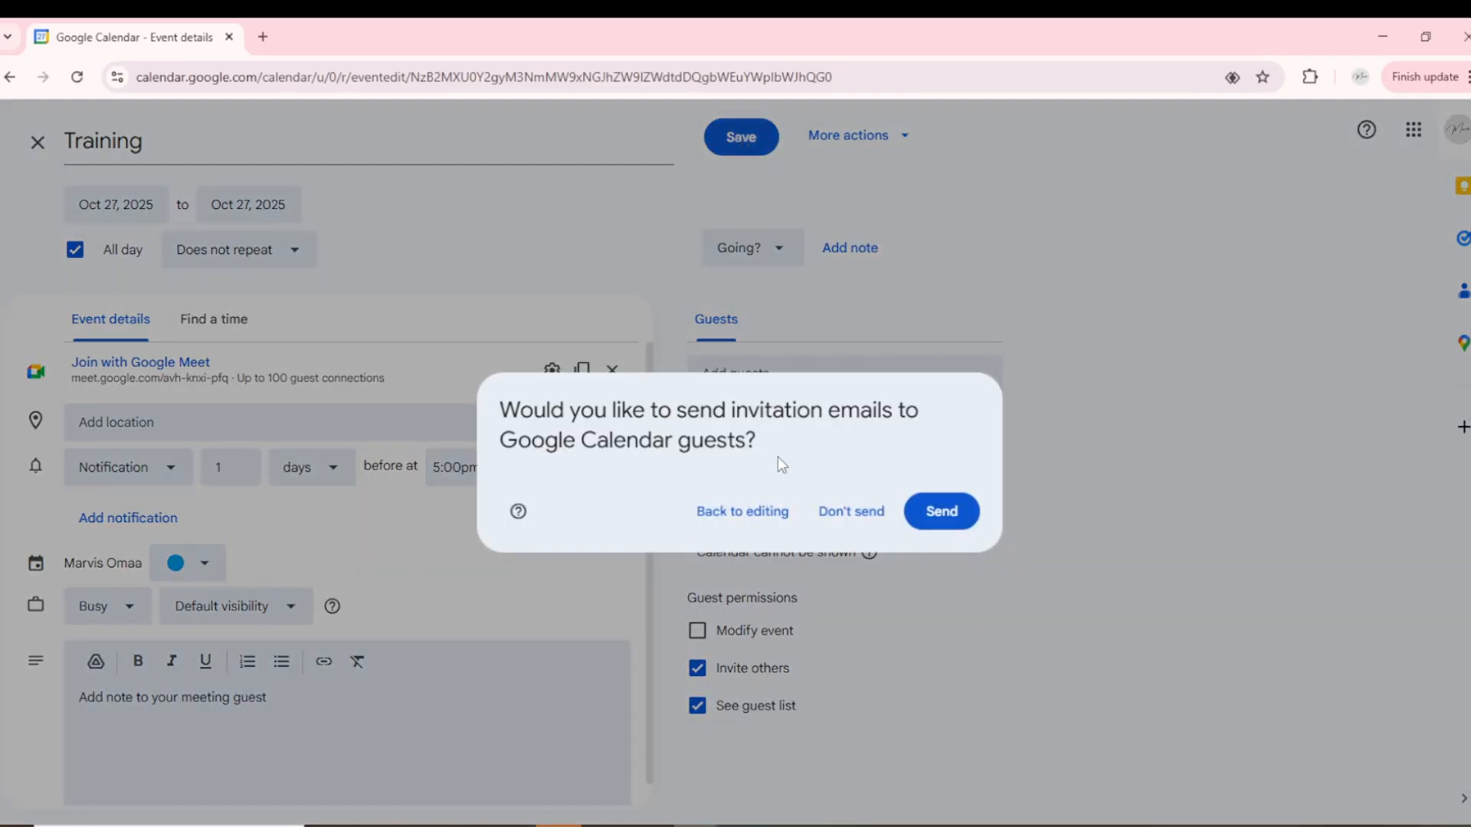
{"action": "left_click", "coordinate": [944, 519]}
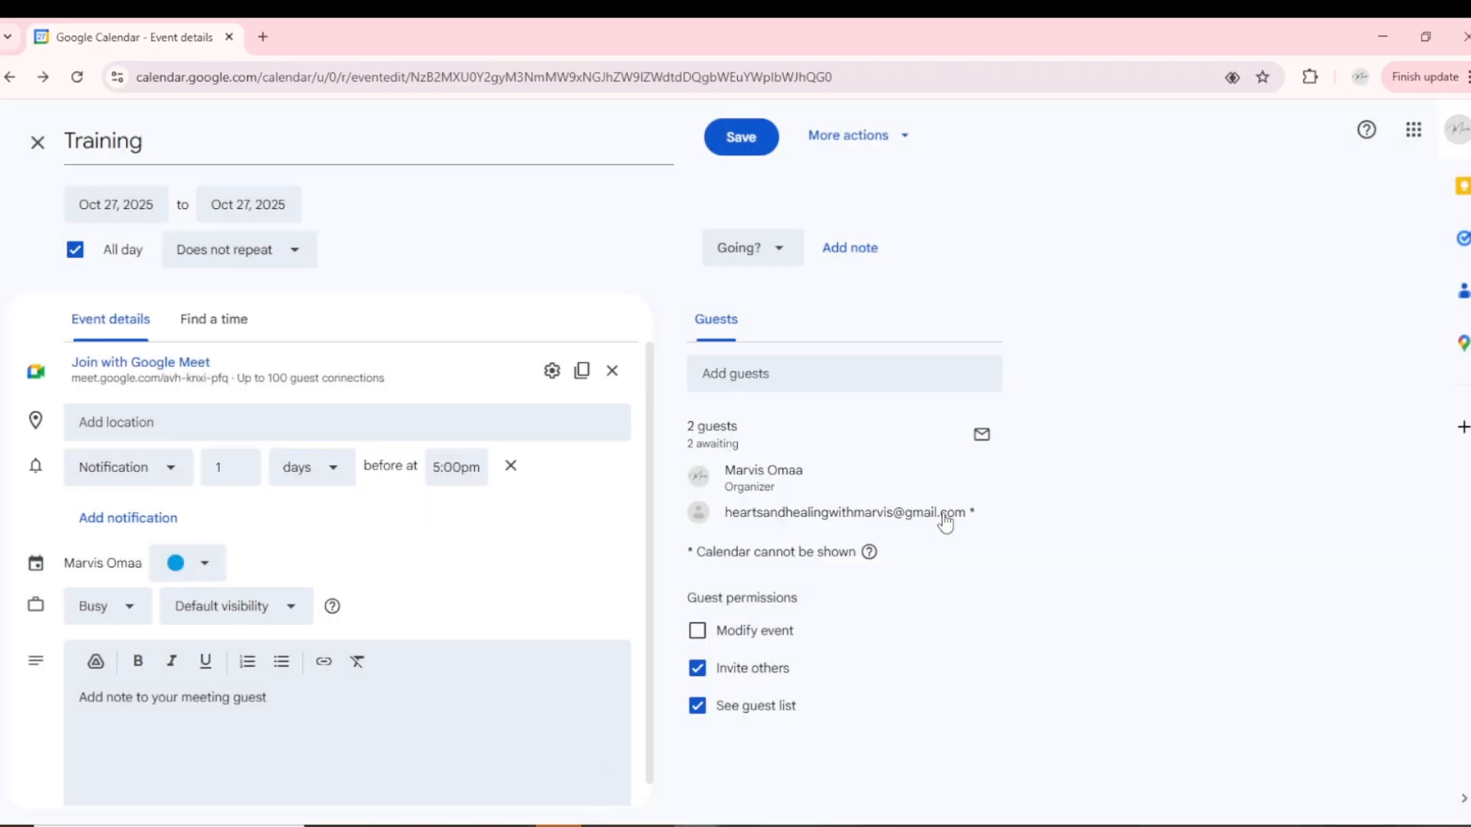
Try a custom recurrence of every 3 weeks on Monday and Tuesday, ending after 13 occurrences, and cancel it.
{"action": "left_click", "coordinate": [298, 254]}
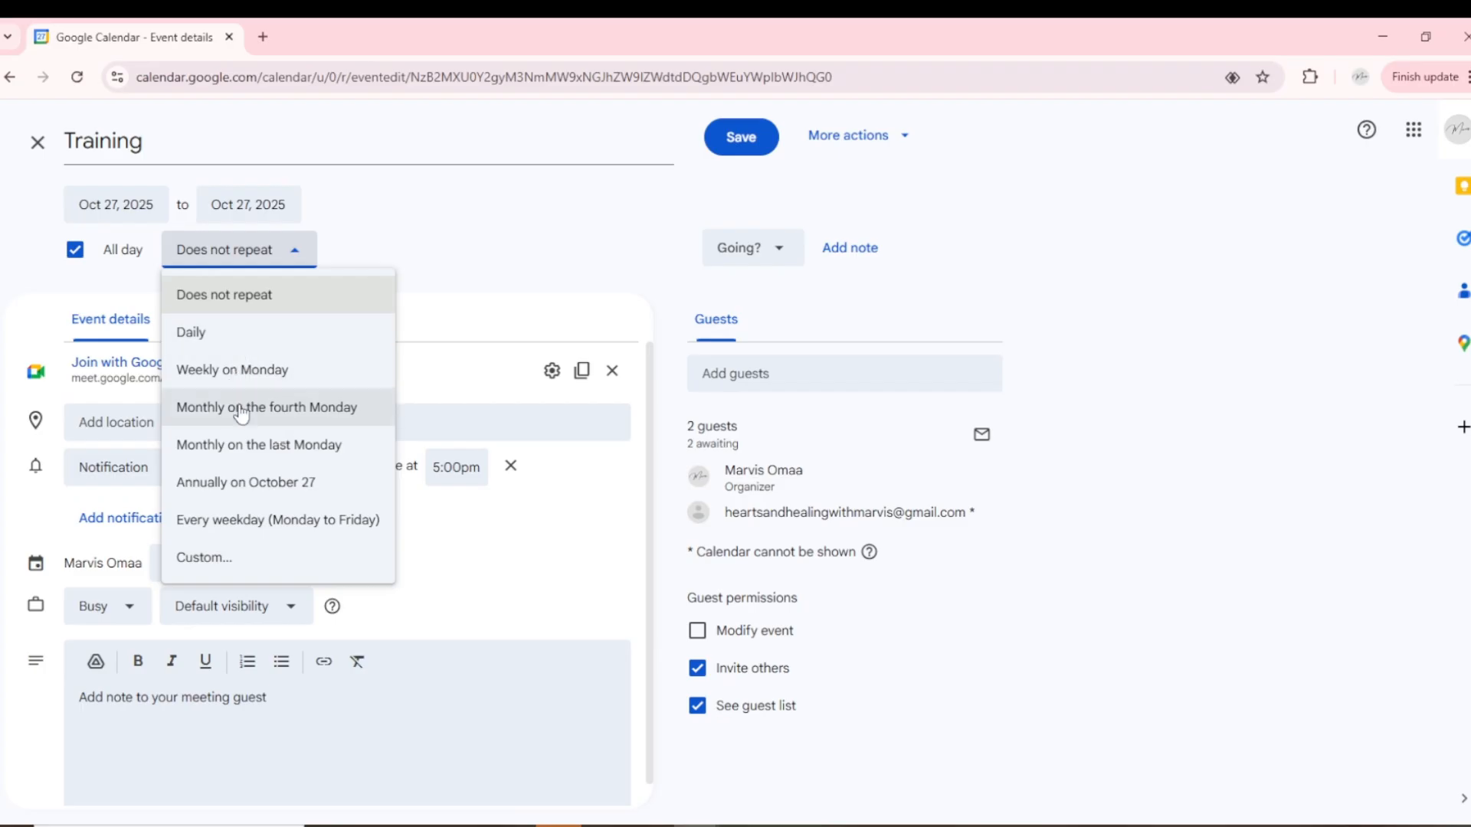
{"action": "left_click", "coordinate": [220, 558]}
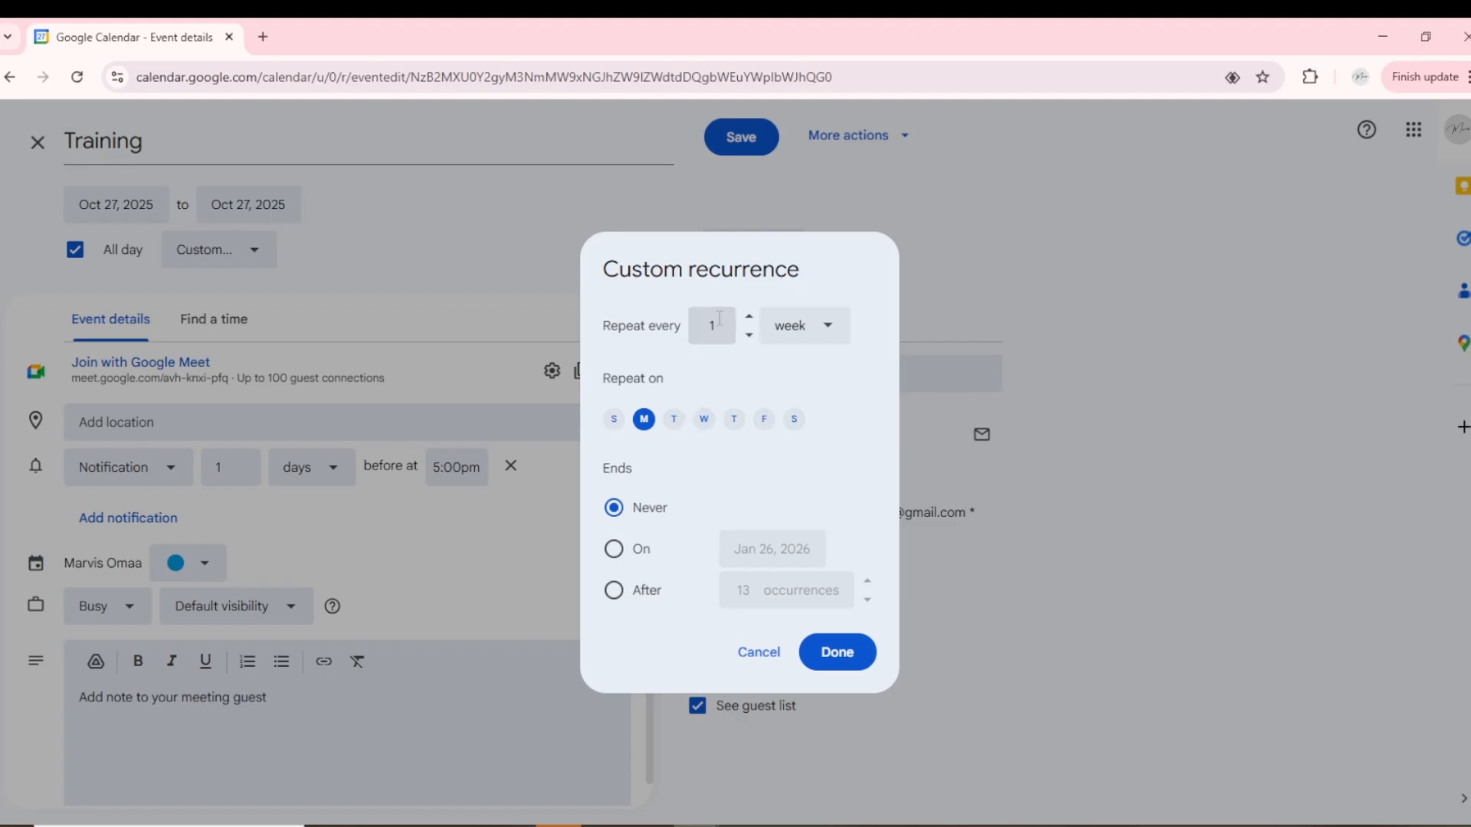
{"action": "left_click", "coordinate": [750, 318]}
{"action": "left_click", "coordinate": [751, 318]}
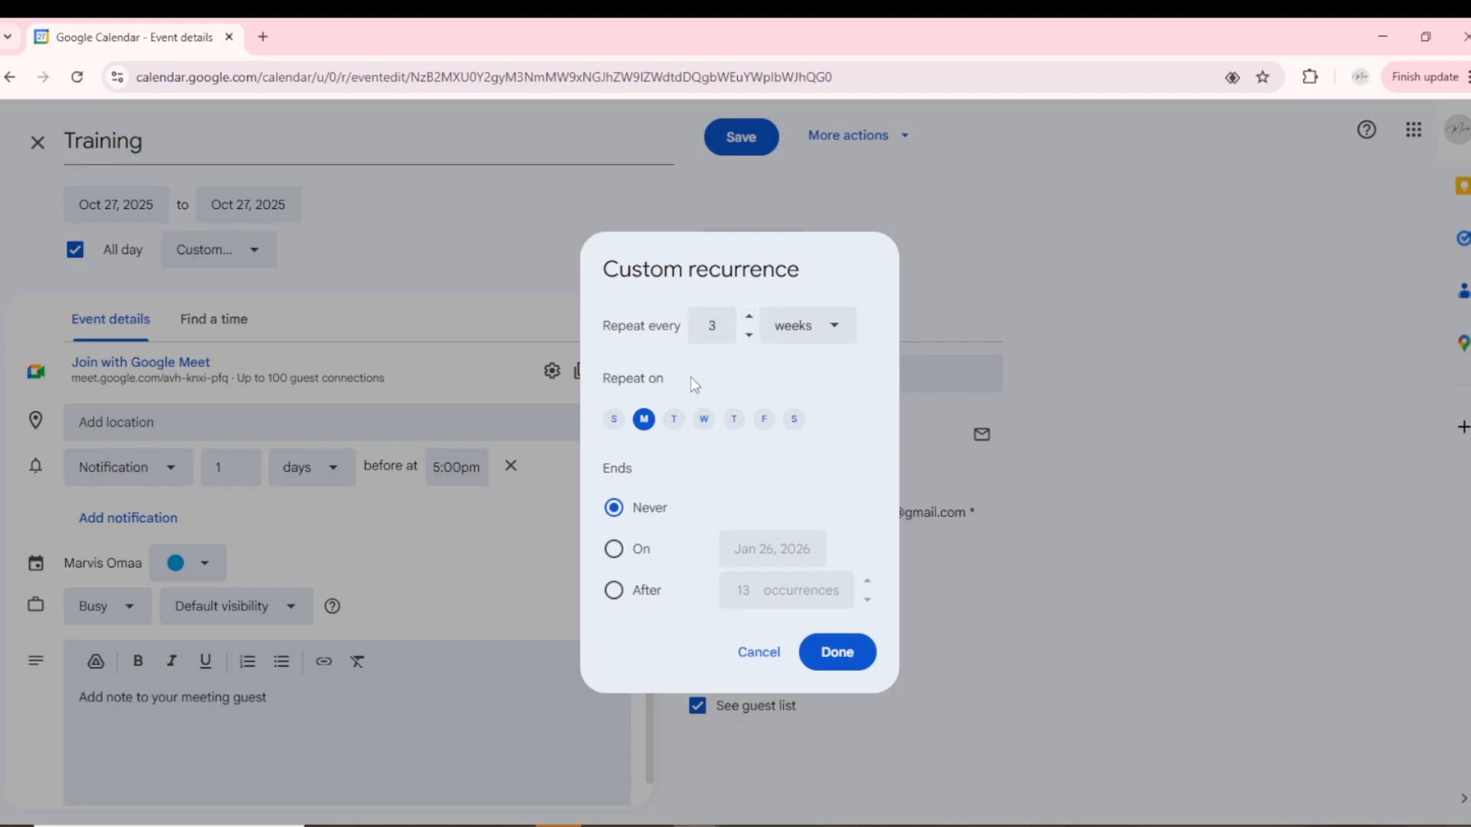
{"action": "left_click", "coordinate": [674, 420]}
{"action": "left_click", "coordinate": [734, 421]}
{"action": "left_click", "coordinate": [734, 421]}
{"action": "left_click", "coordinate": [613, 549]}
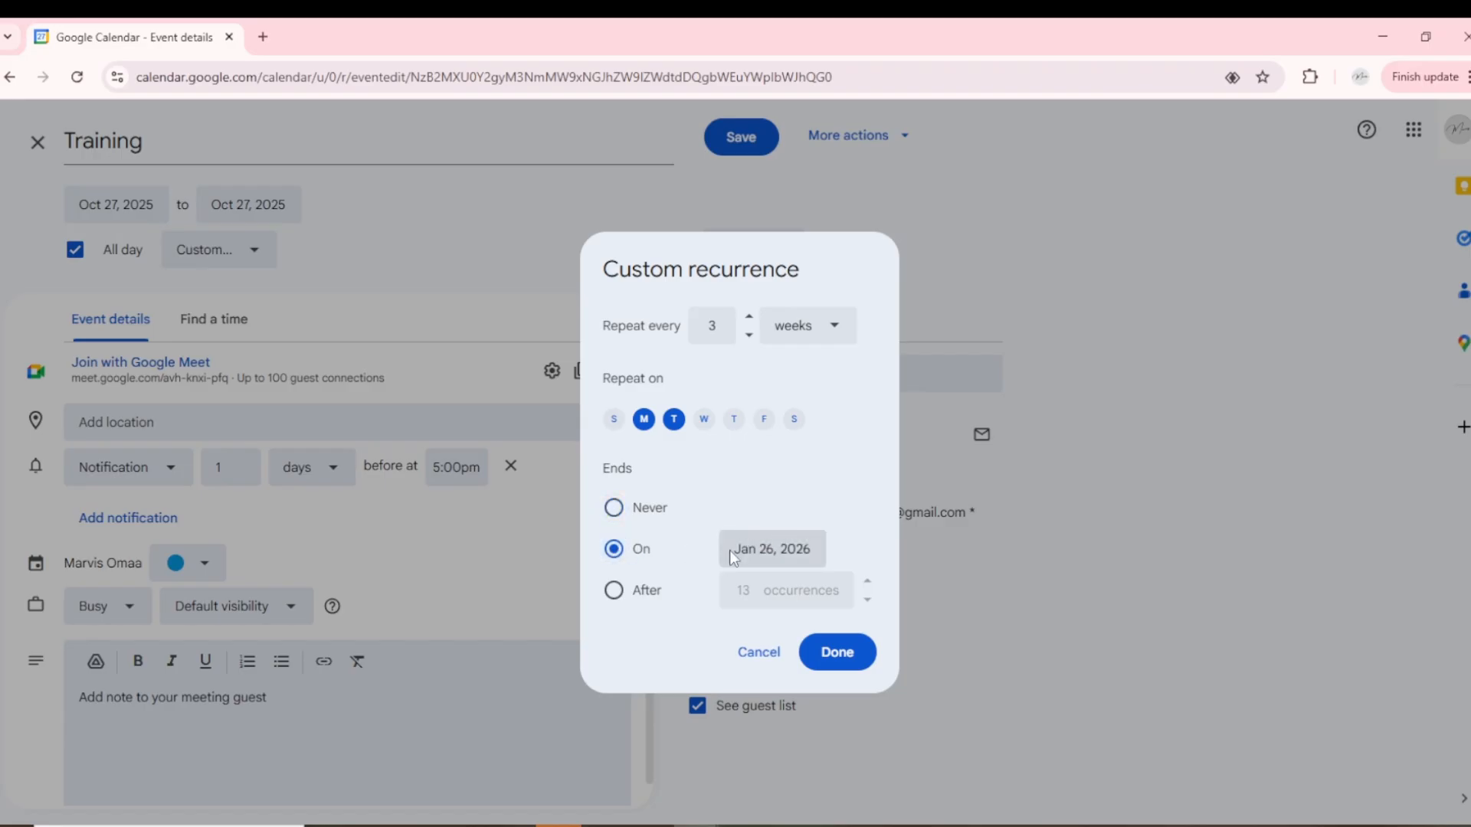
{"action": "left_click", "coordinate": [614, 591]}
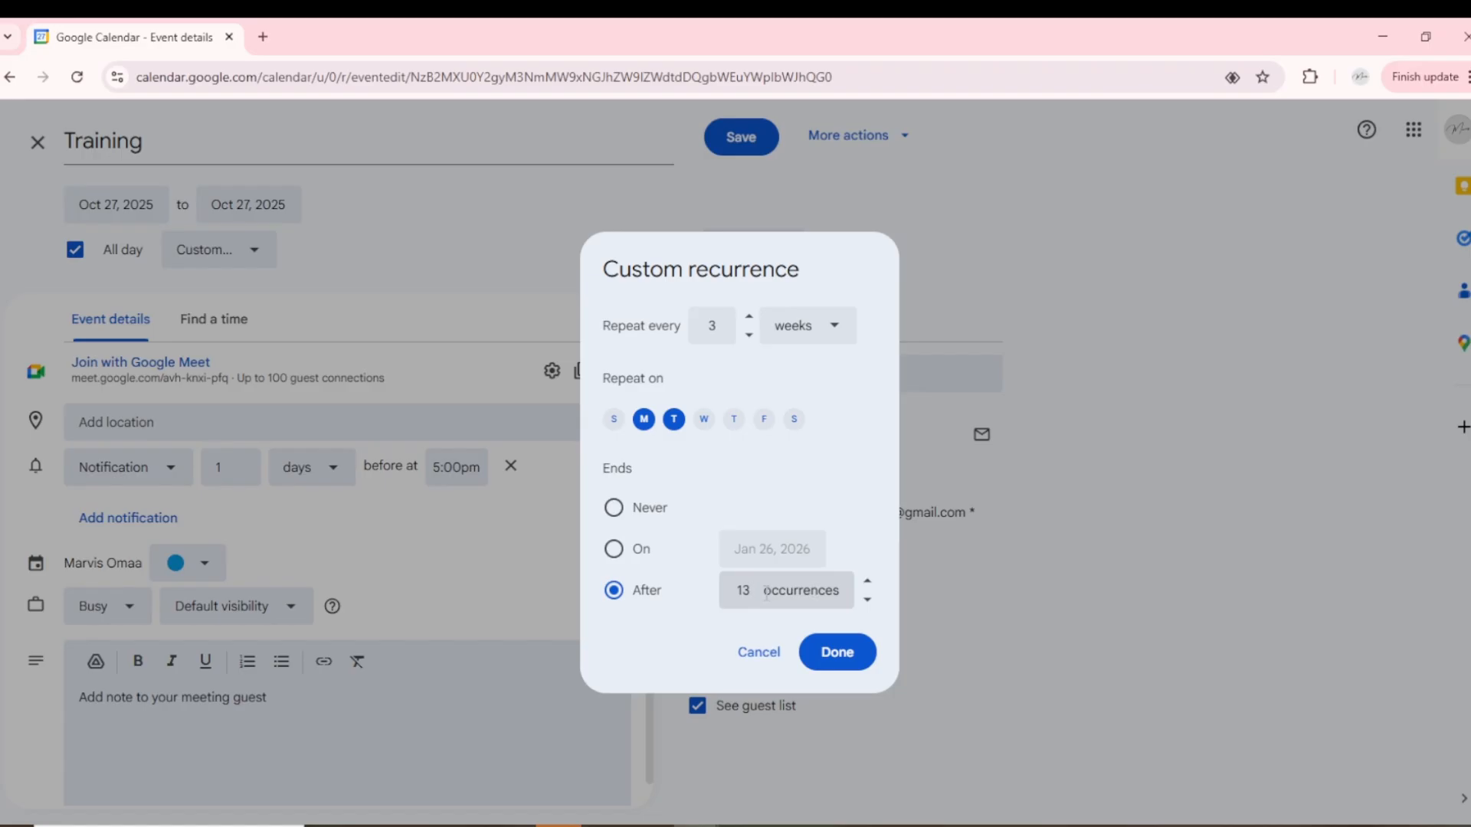
{"action": "left_click", "coordinate": [750, 649]}
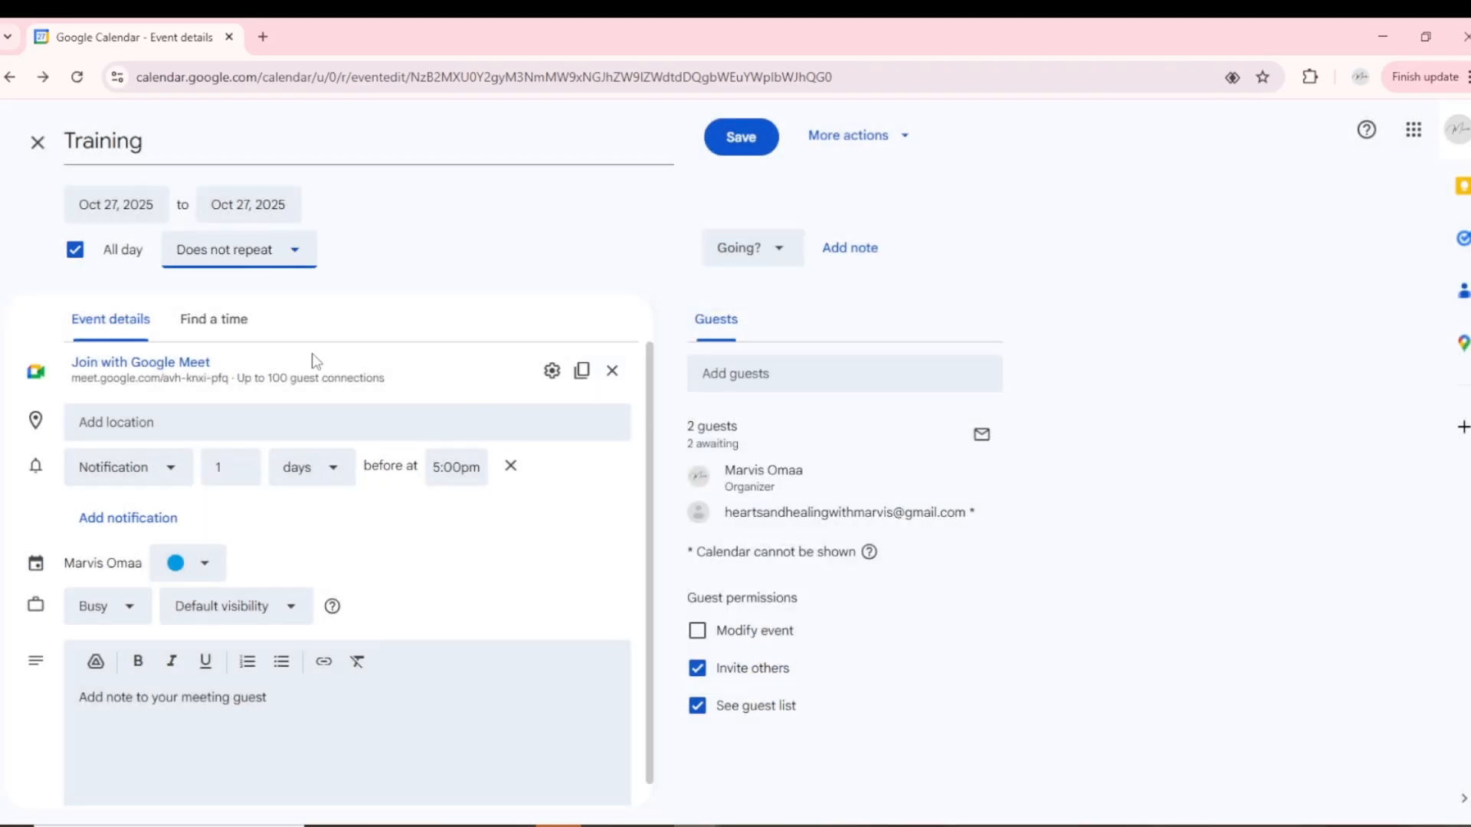
Make the Training event an all-day, non-repeating event and save it.
{"action": "left_click", "coordinate": [305, 261]}
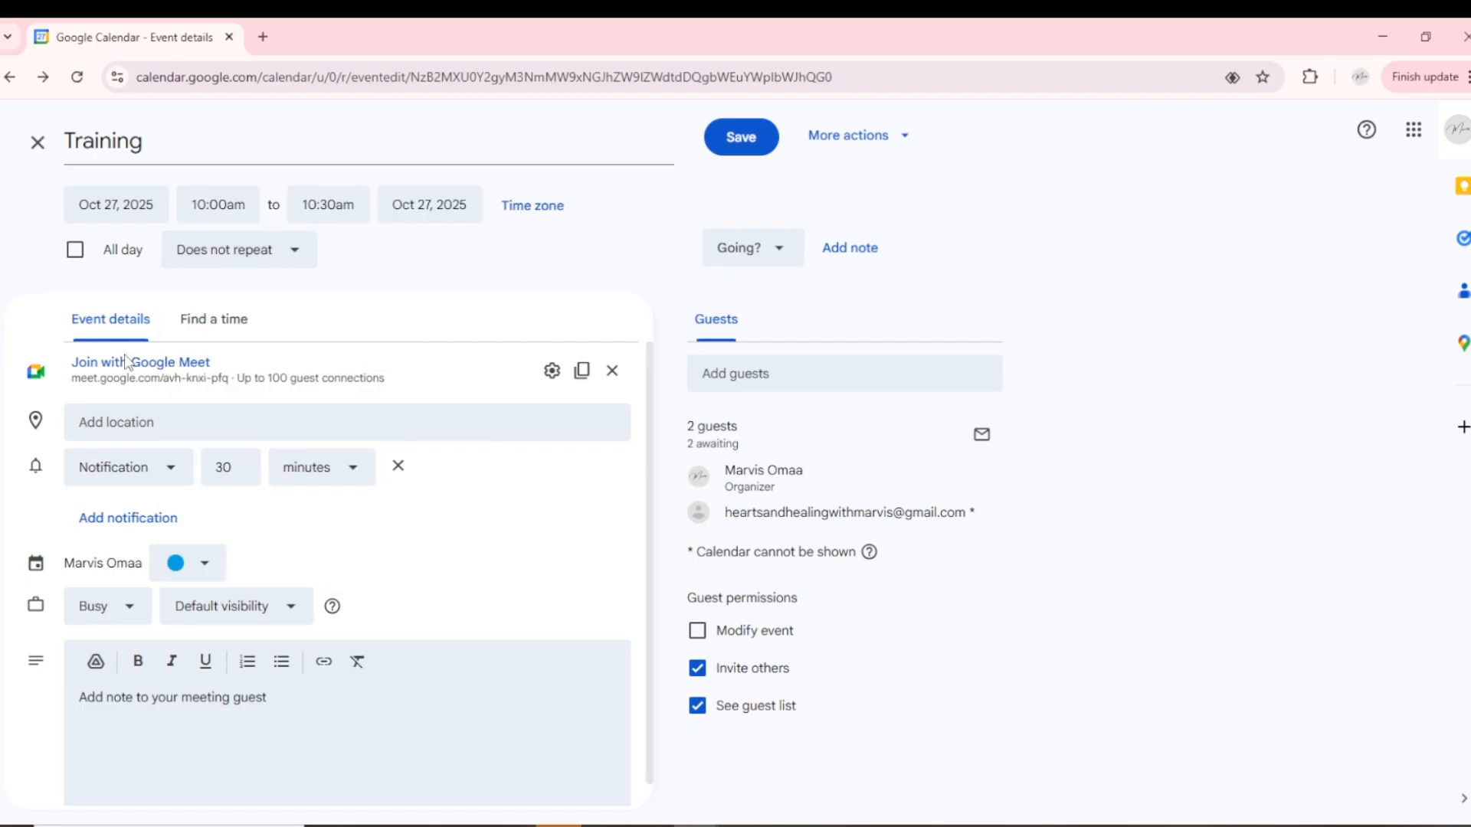
{"action": "left_click", "coordinate": [74, 250]}
{"action": "left_click", "coordinate": [722, 146]}
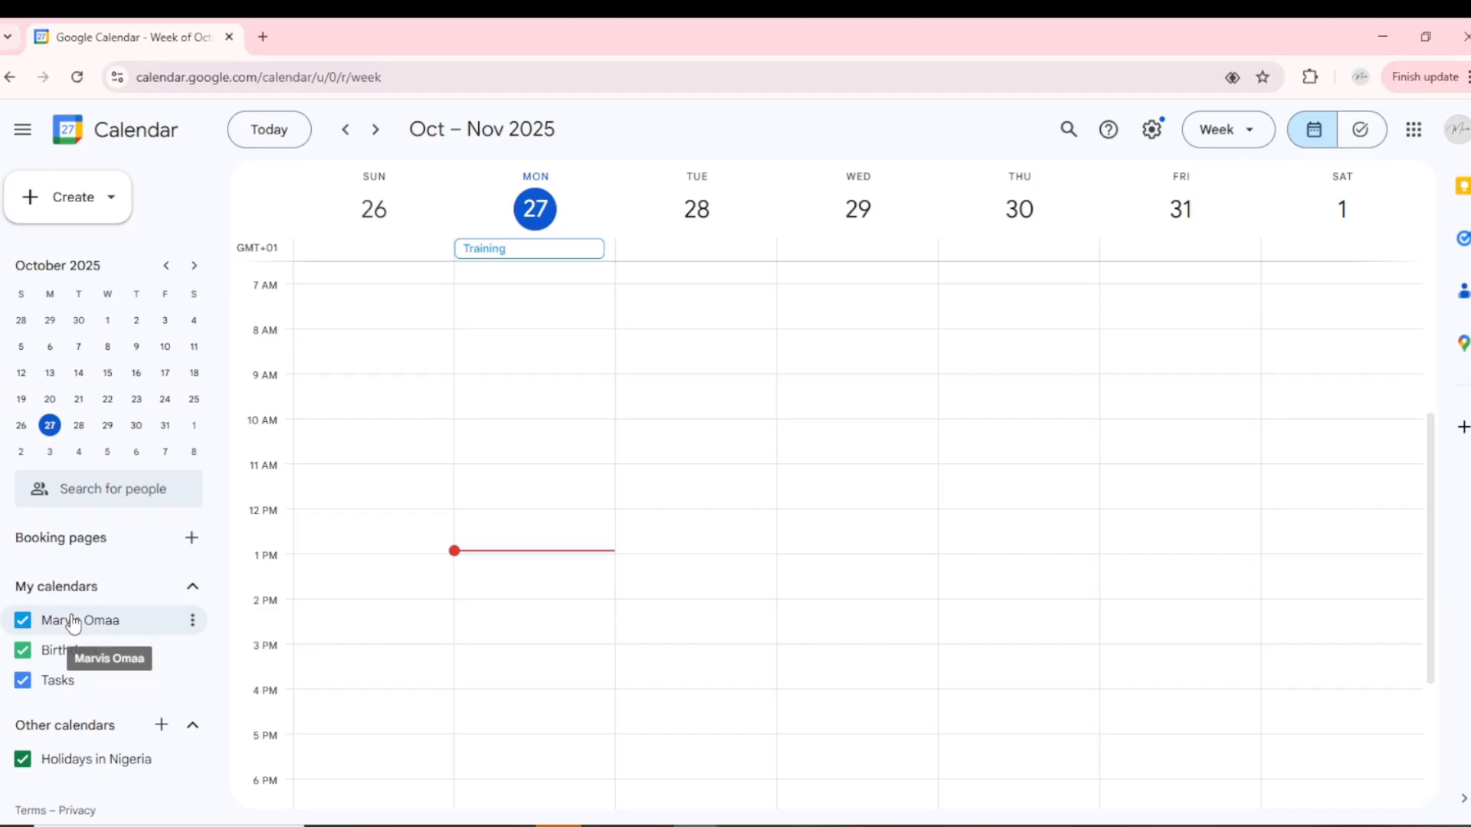
Open the primary calendar's settings and sharing options, and bring up the option for adding people and groups.
{"action": "left_click", "coordinate": [193, 620]}
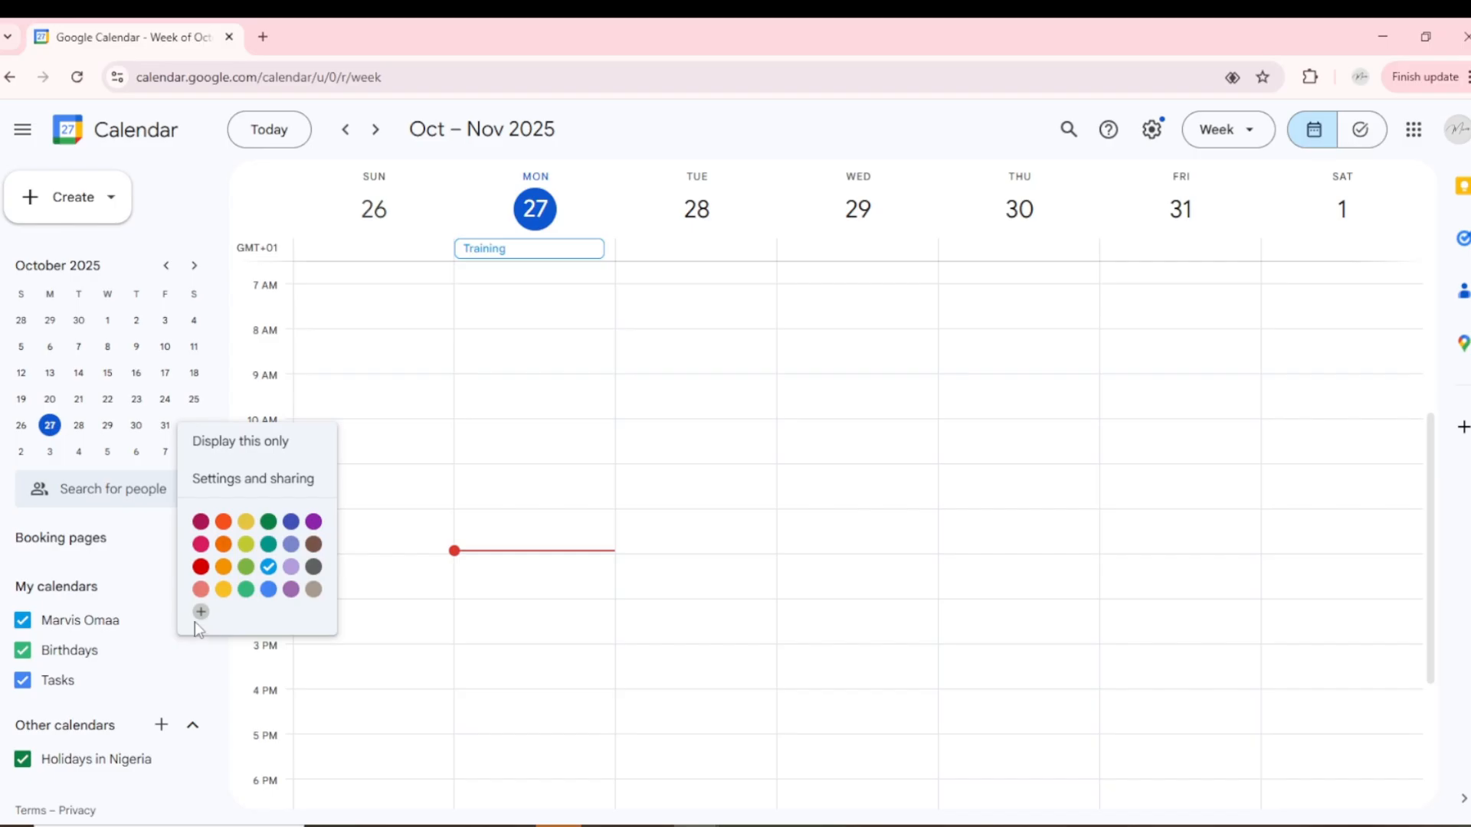
{"action": "left_click", "coordinate": [307, 481]}
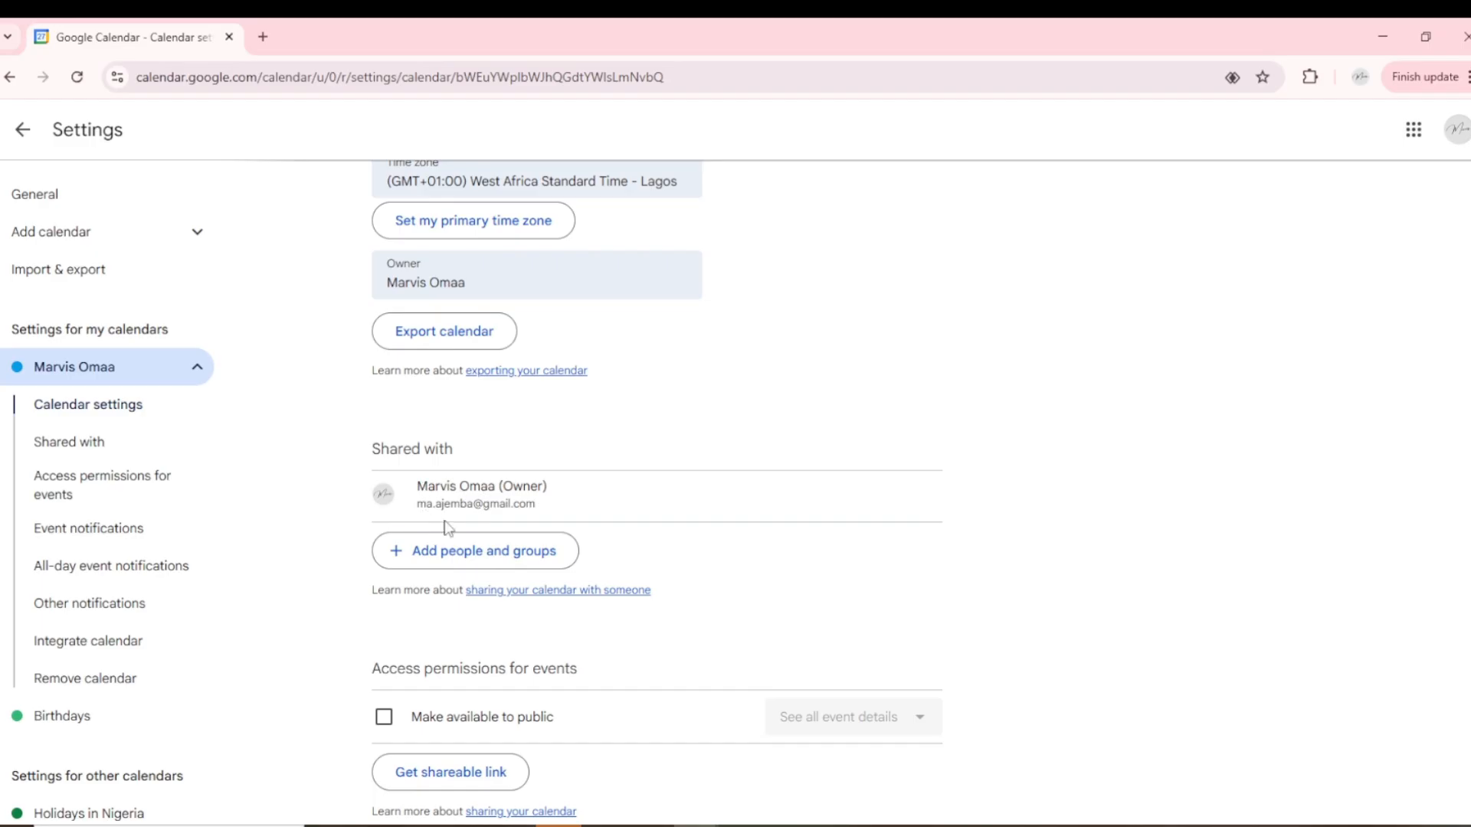
{"action": "left_click", "coordinate": [496, 552]}
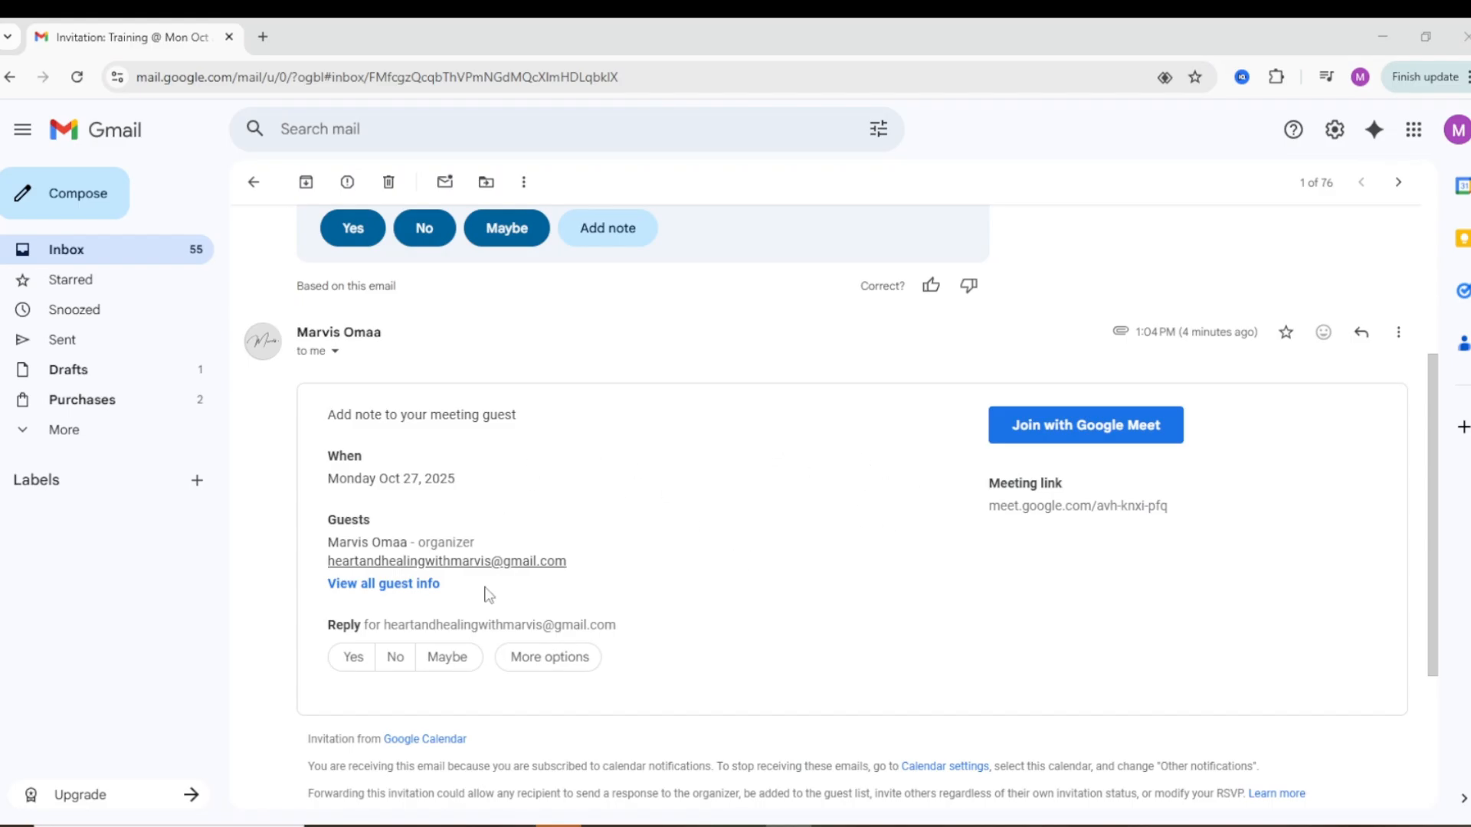
Review the Training invitation email and its further reply options in the guest's Gmail, and decline the invitation.
{"action": "scroll", "coordinate": [349, 666], "scroll_direction": "down", "scroll_amount": 1}
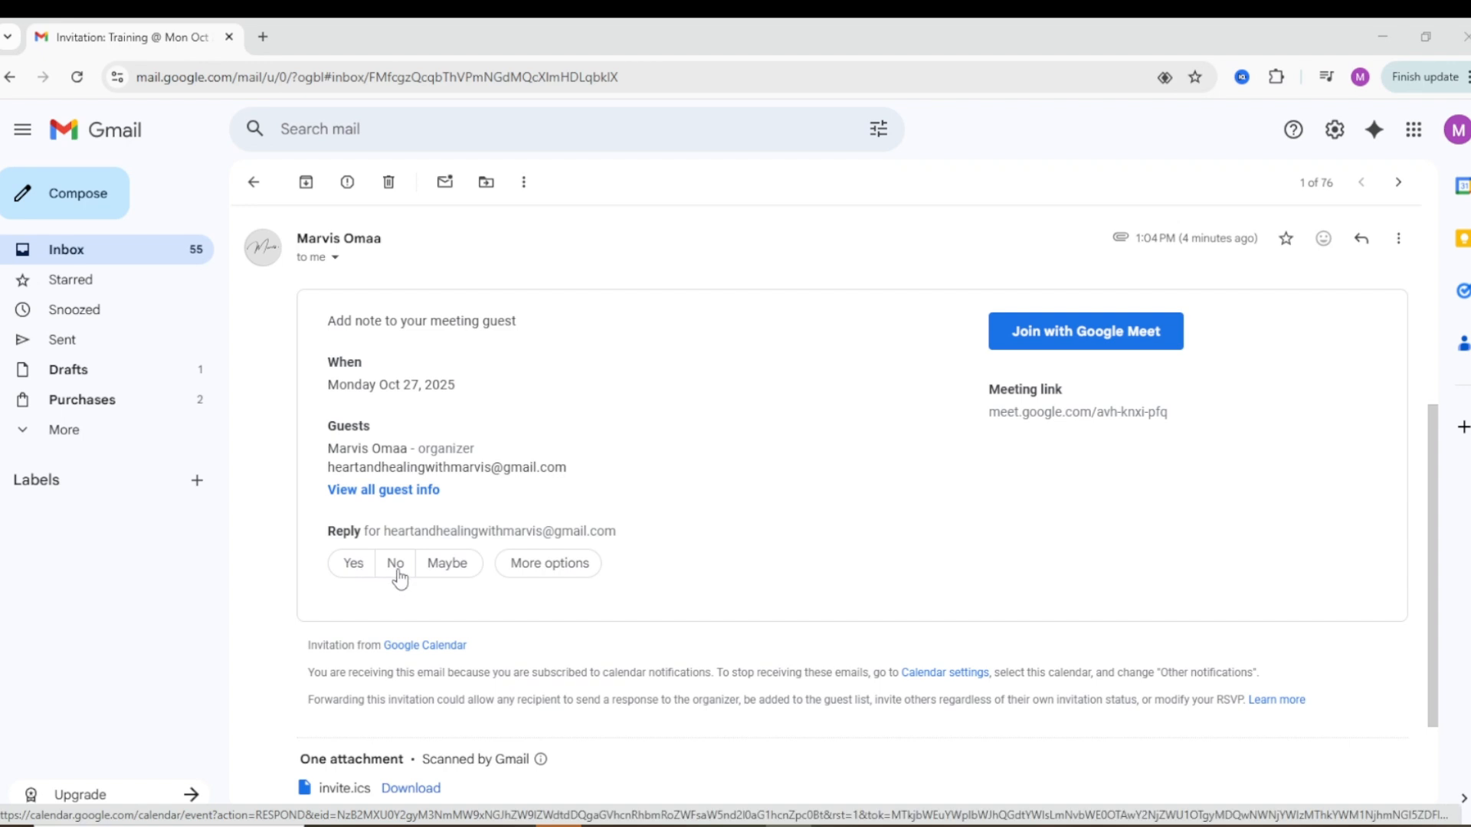
{"action": "left_click", "coordinate": [558, 572]}
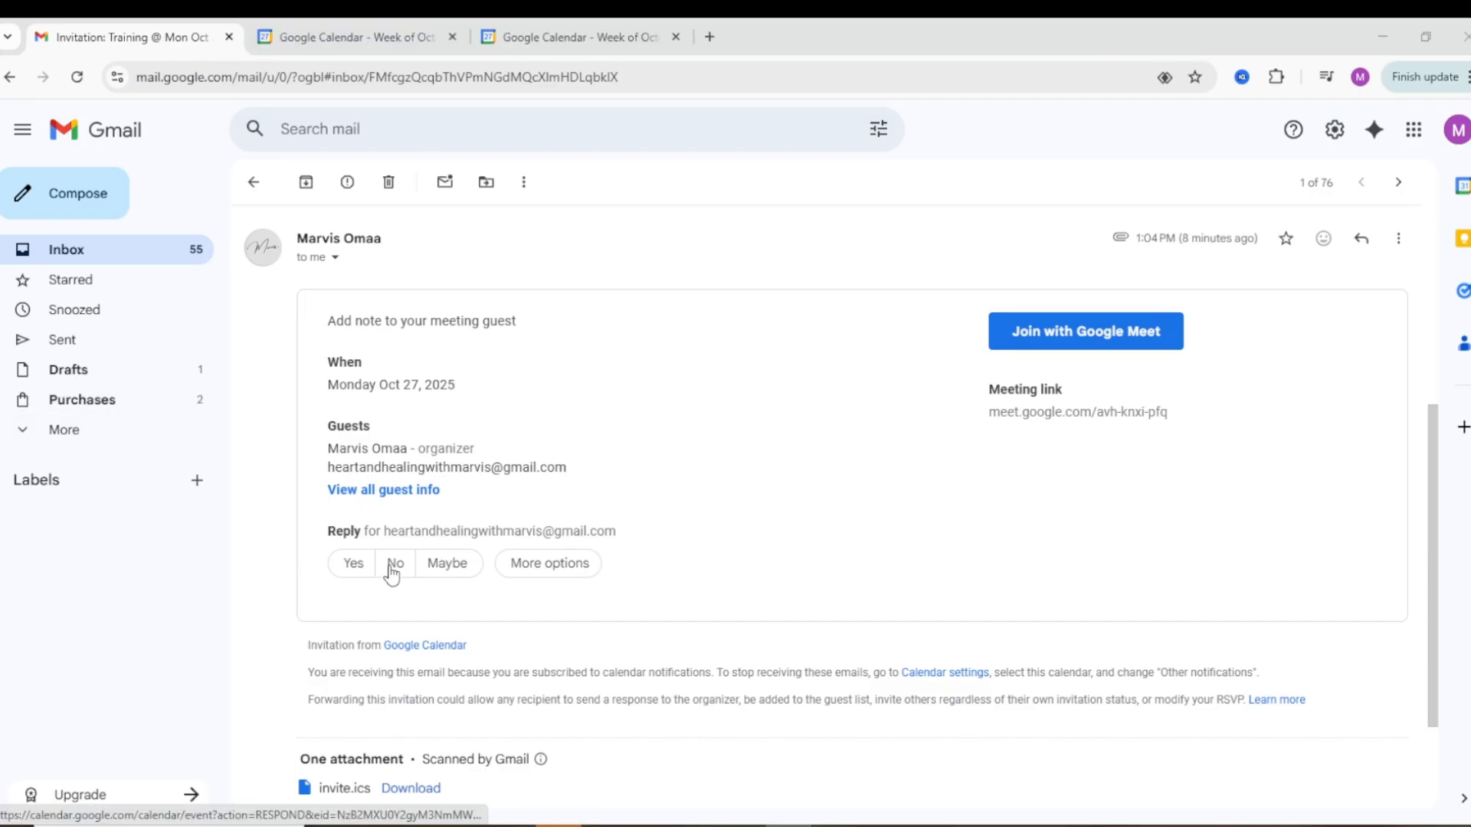
{"action": "left_click", "coordinate": [394, 565]}
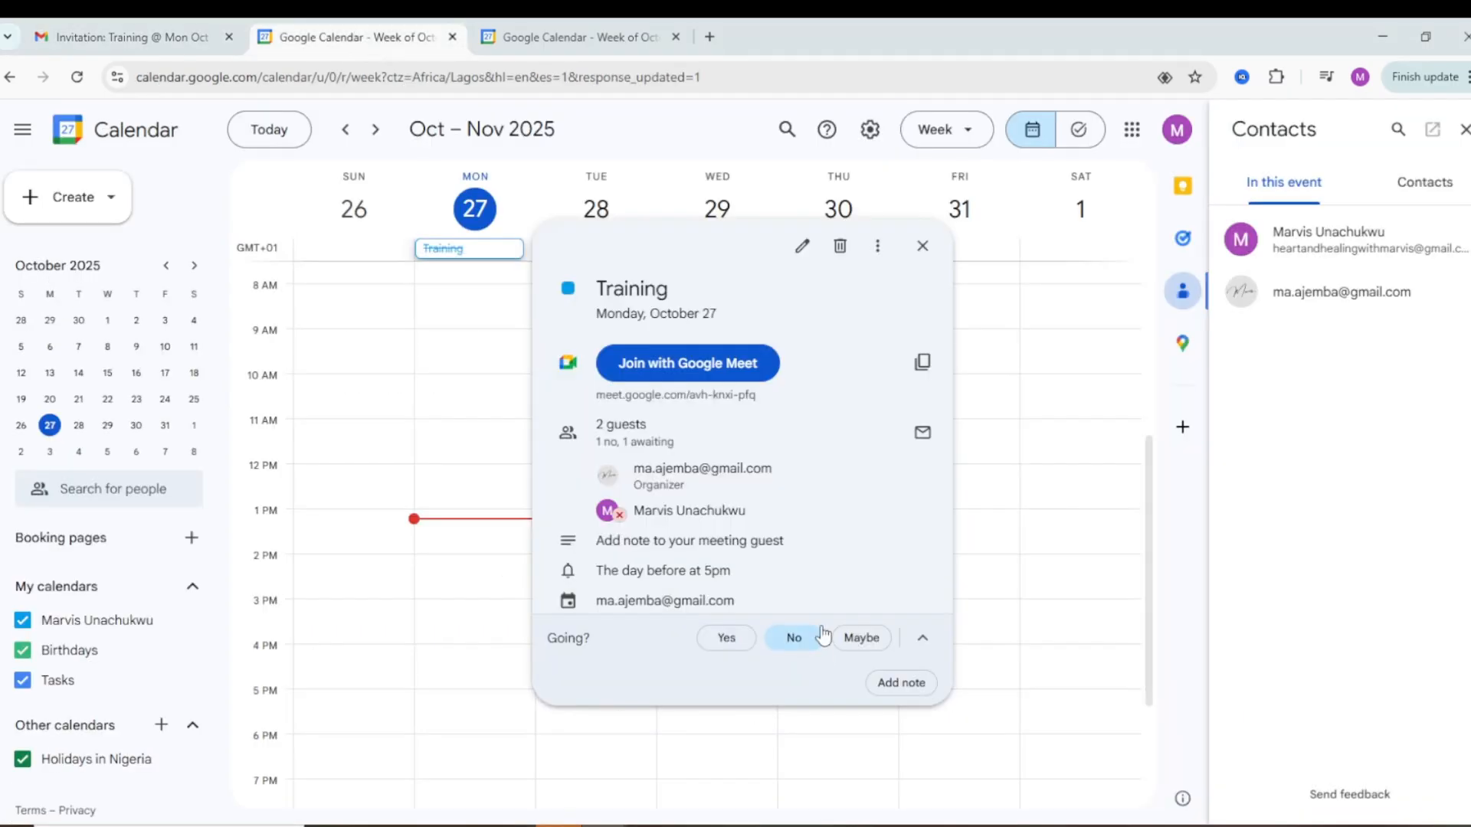
Add the note "Sorry, I have another meeting at this time" to the No response and send it.
{"action": "left_click", "coordinate": [901, 682]}
{"action": "type", "text": "so"}
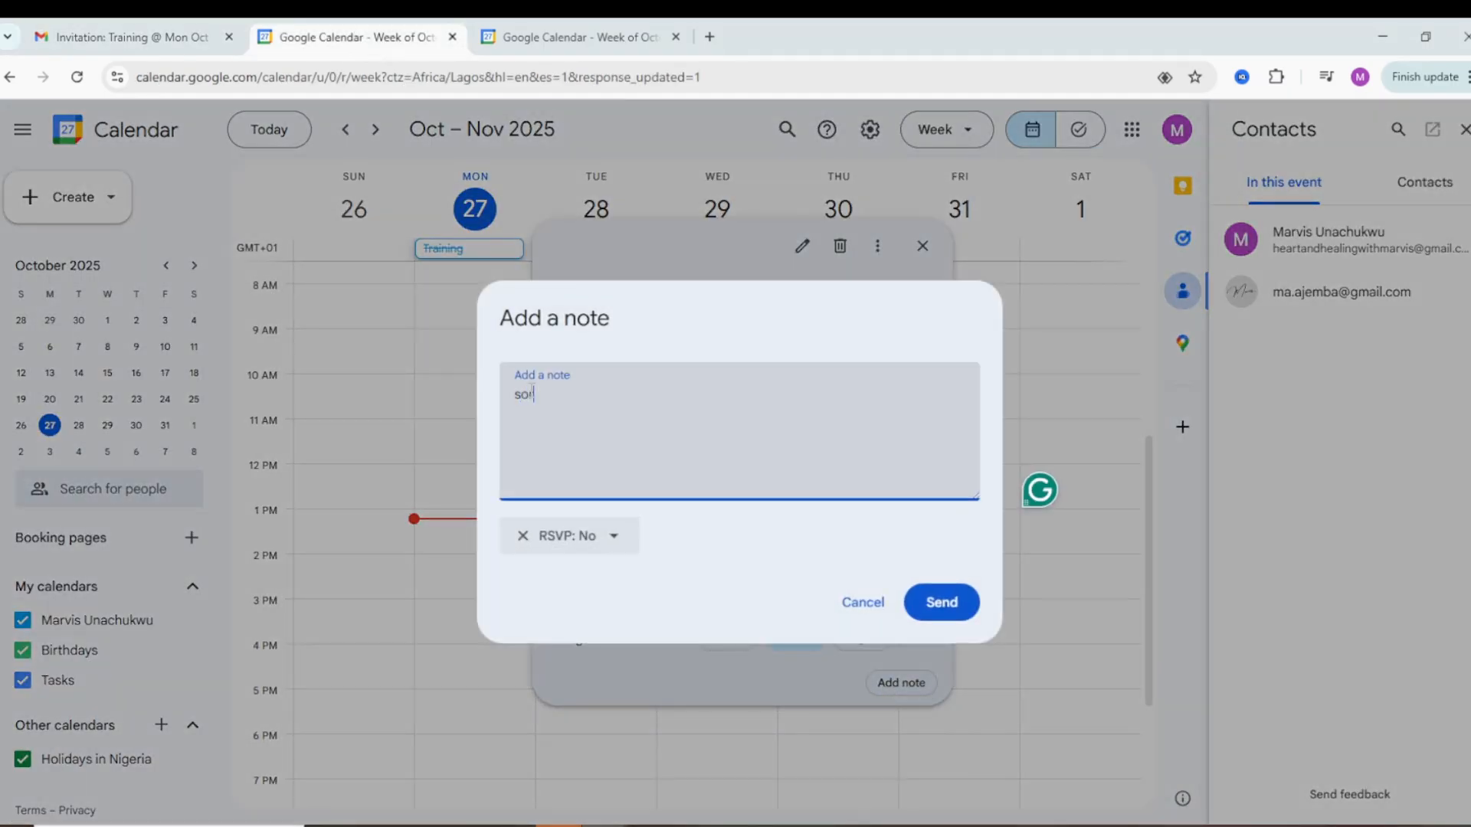
{"action": "type", "text": "rry i"}
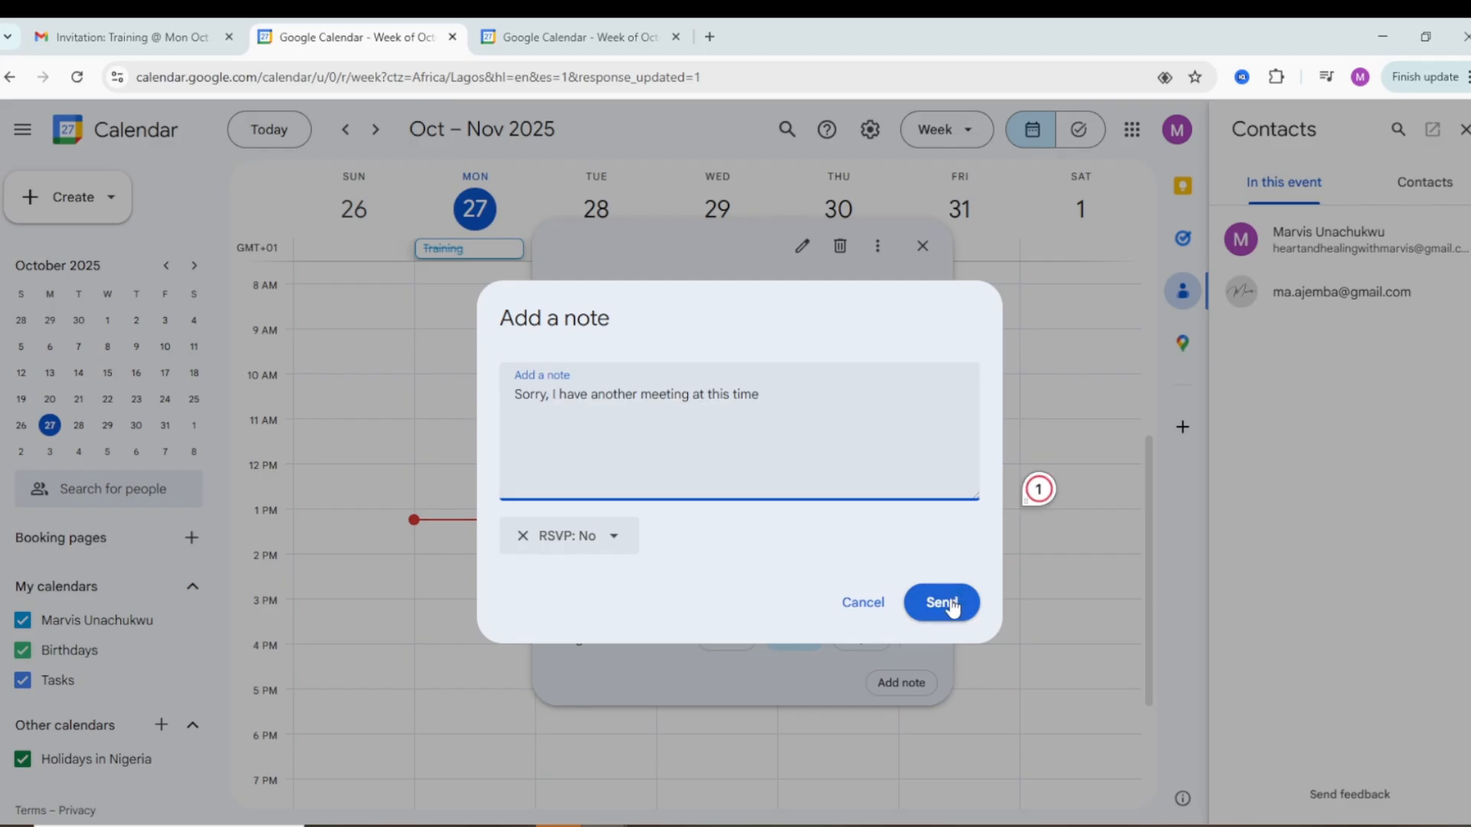
{"action": "left_click", "coordinate": [947, 605]}
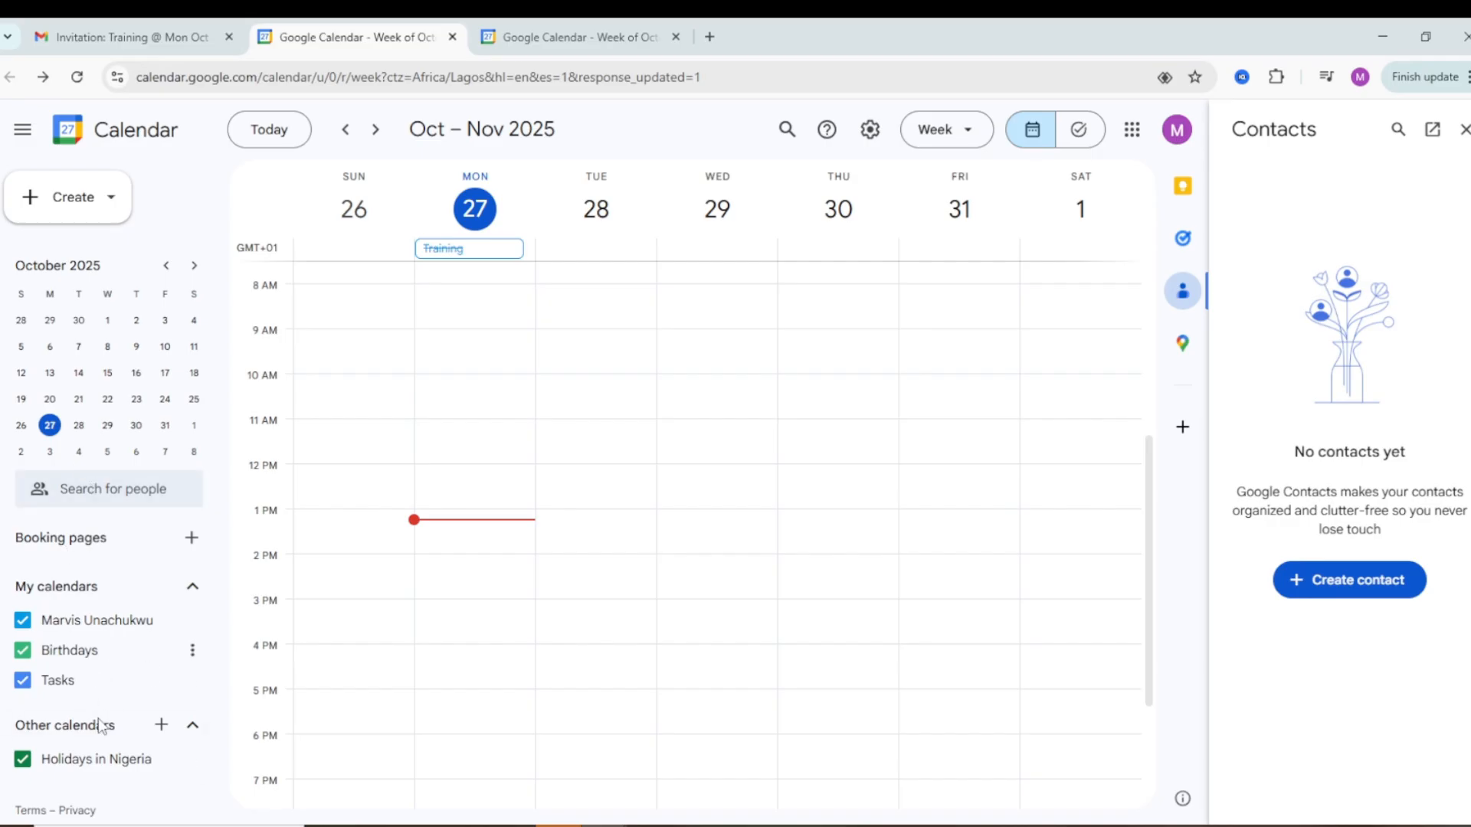
Create a new calendar named Work Calendar.
{"action": "left_click", "coordinate": [162, 726]}
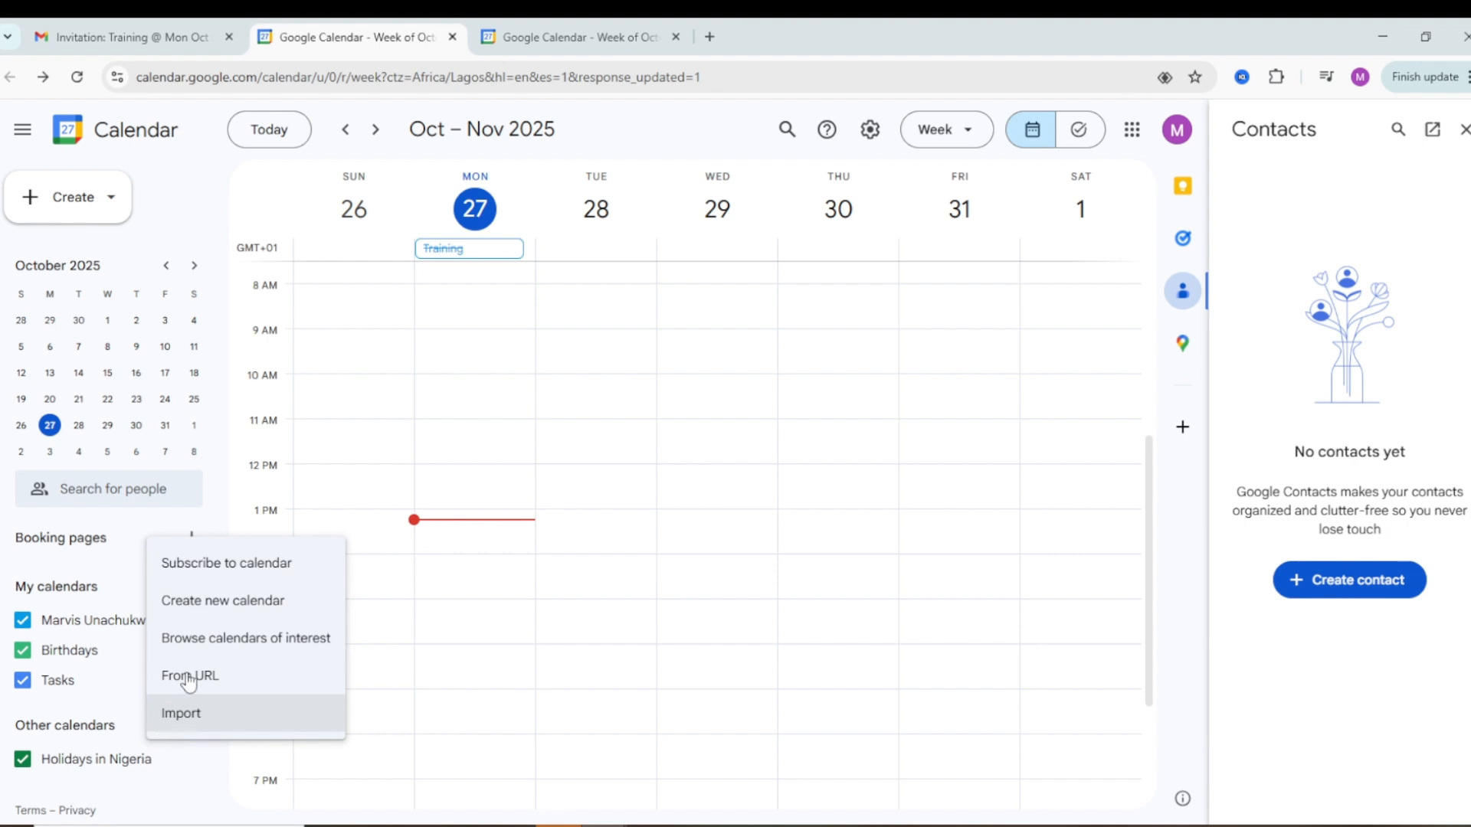
{"action": "left_click", "coordinate": [217, 601]}
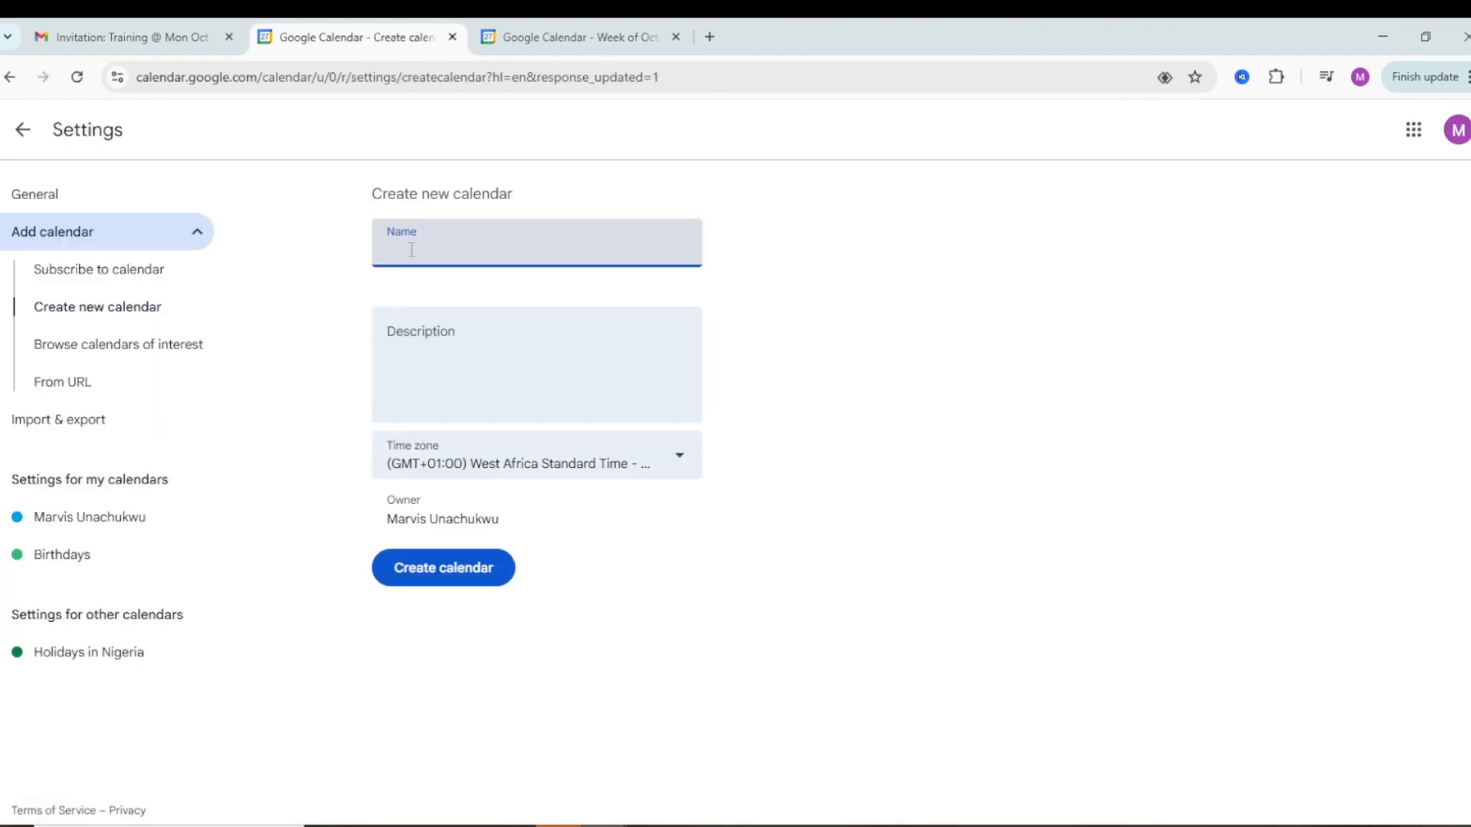
{"action": "type", "text": "Work Calendar"}
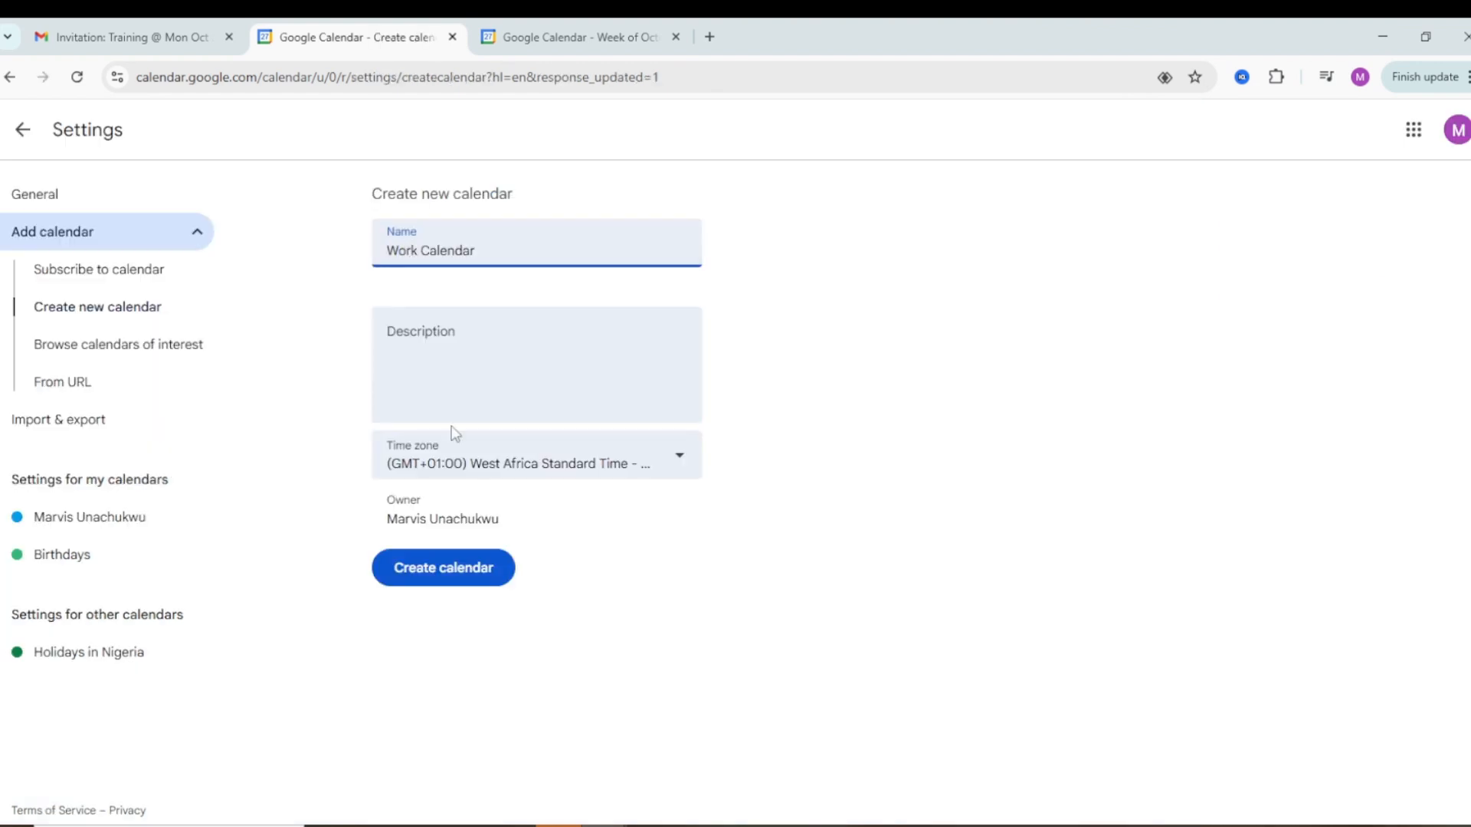
{"action": "left_click", "coordinate": [426, 575]}
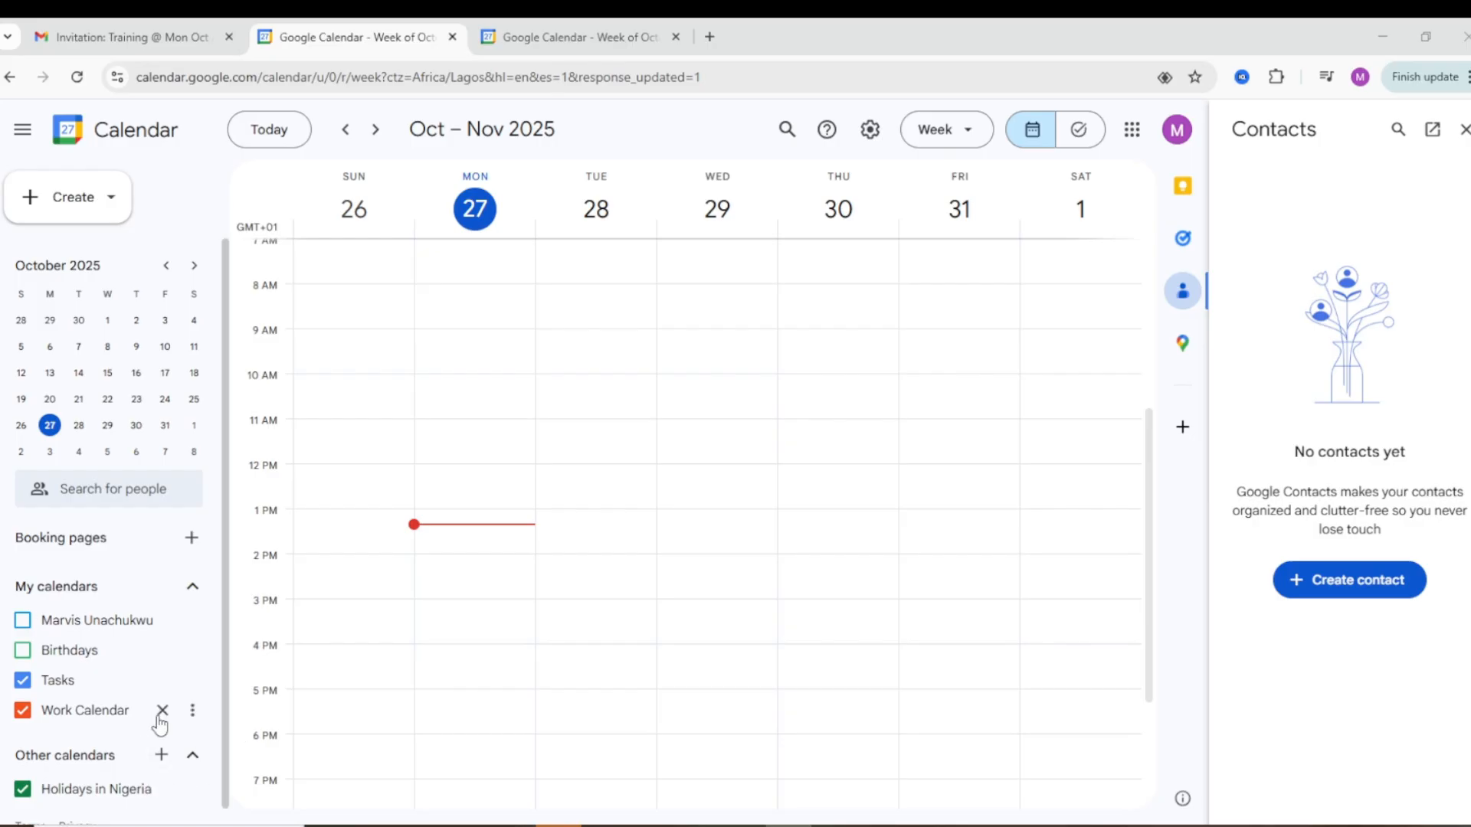
Hide Work Calendar from the calendar list, and change the primary calendar's colour to light red, checking the custom colour option.
{"action": "left_click", "coordinate": [194, 711]}
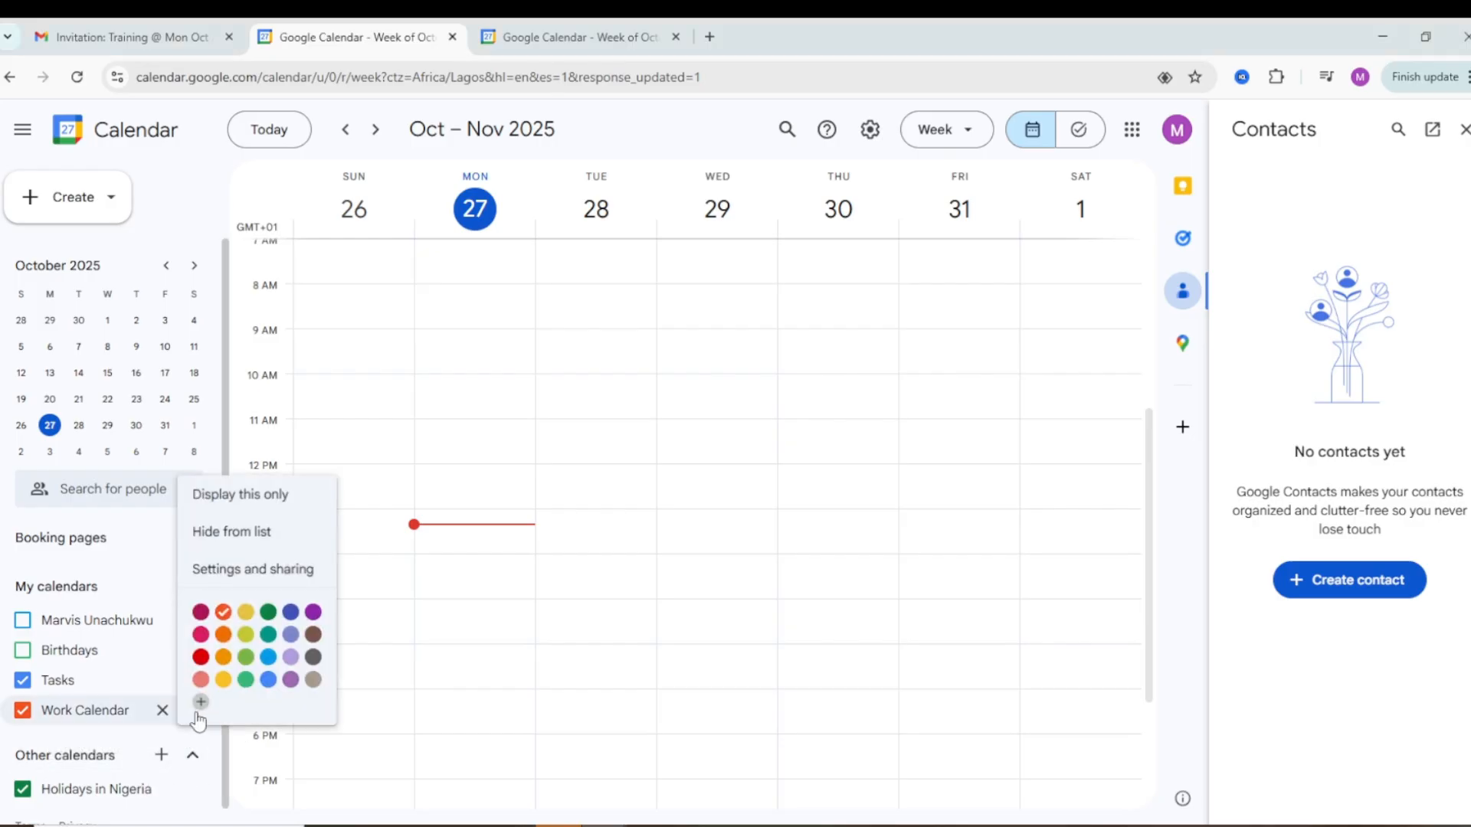
{"action": "left_click", "coordinate": [236, 534]}
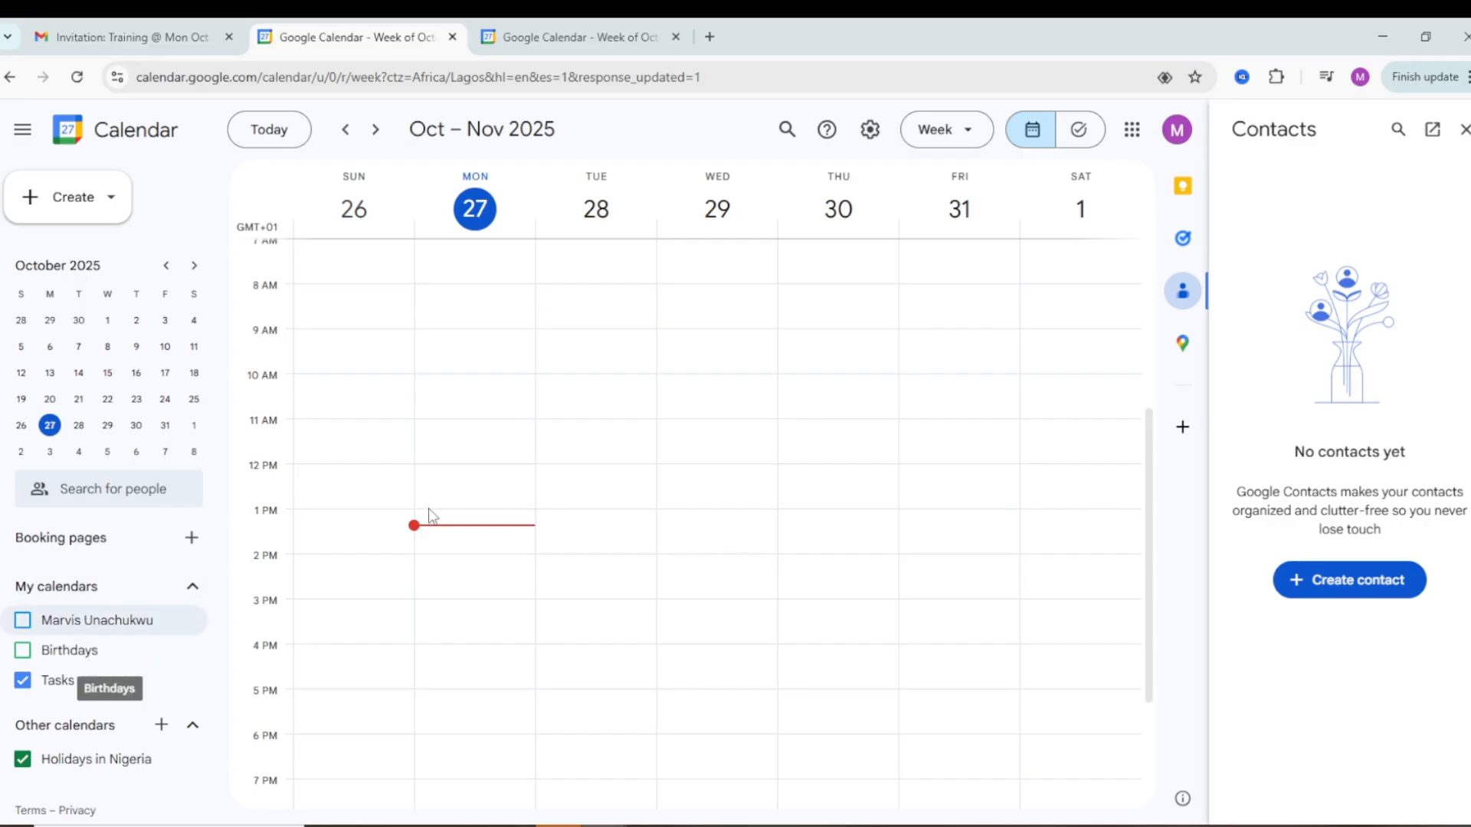
{"action": "left_click", "coordinate": [193, 622]}
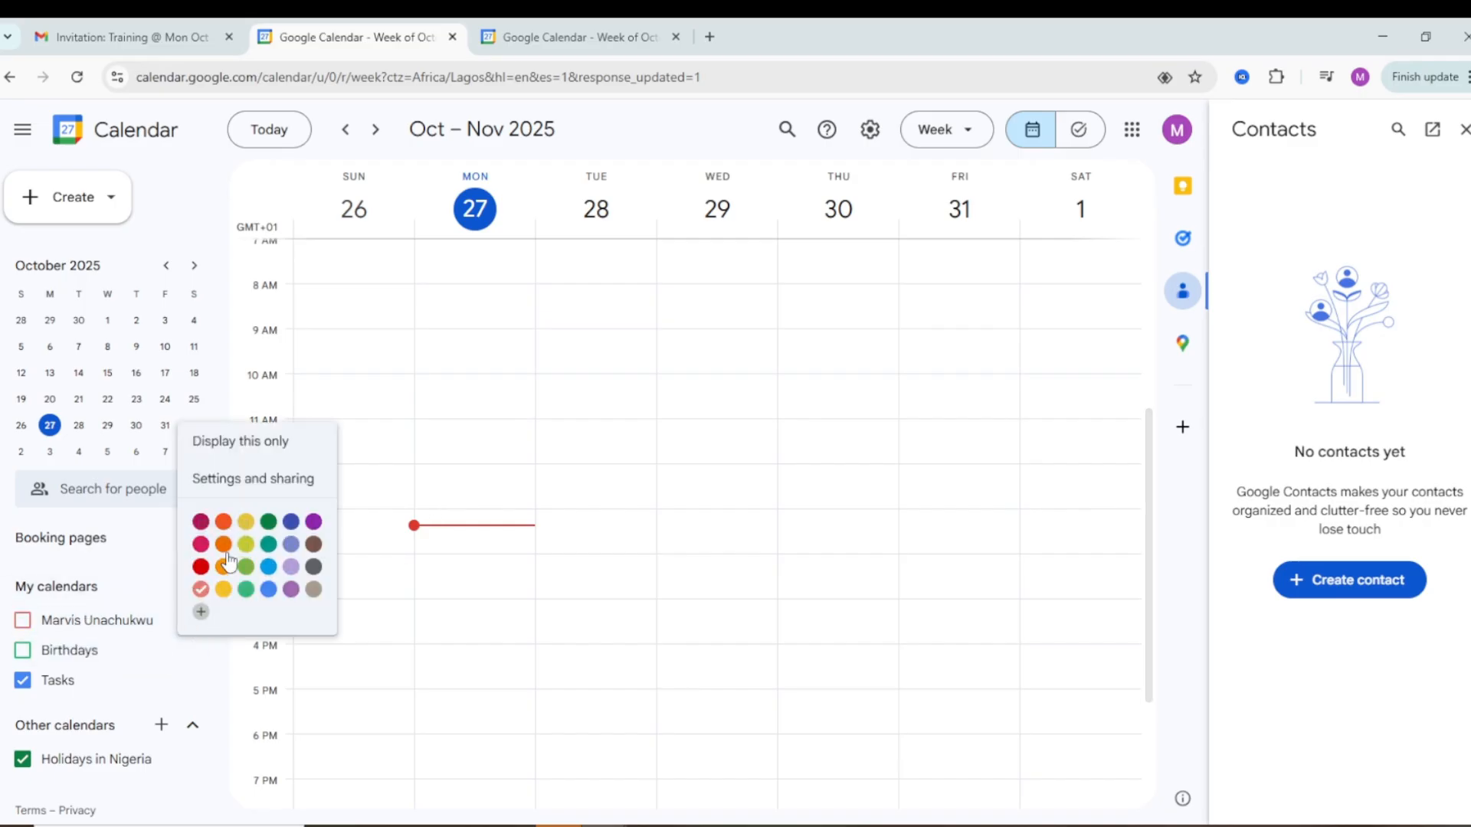
{"action": "left_click", "coordinate": [202, 613]}
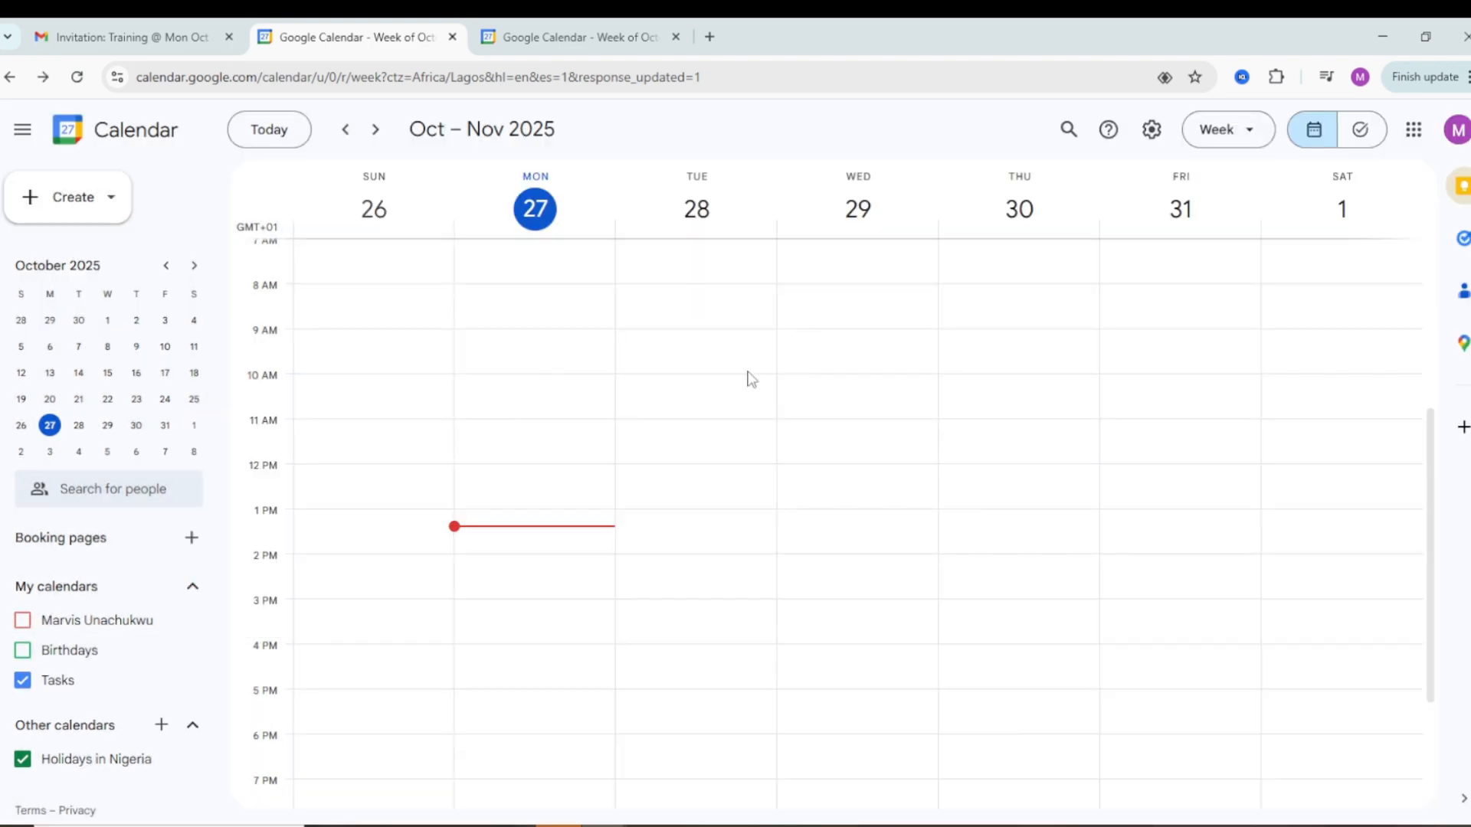
Make the hidden Work Calendar show in the calendar list through the settings, and return to the week view.
{"action": "left_click", "coordinate": [1152, 129]}
{"action": "left_click", "coordinate": [1163, 174]}
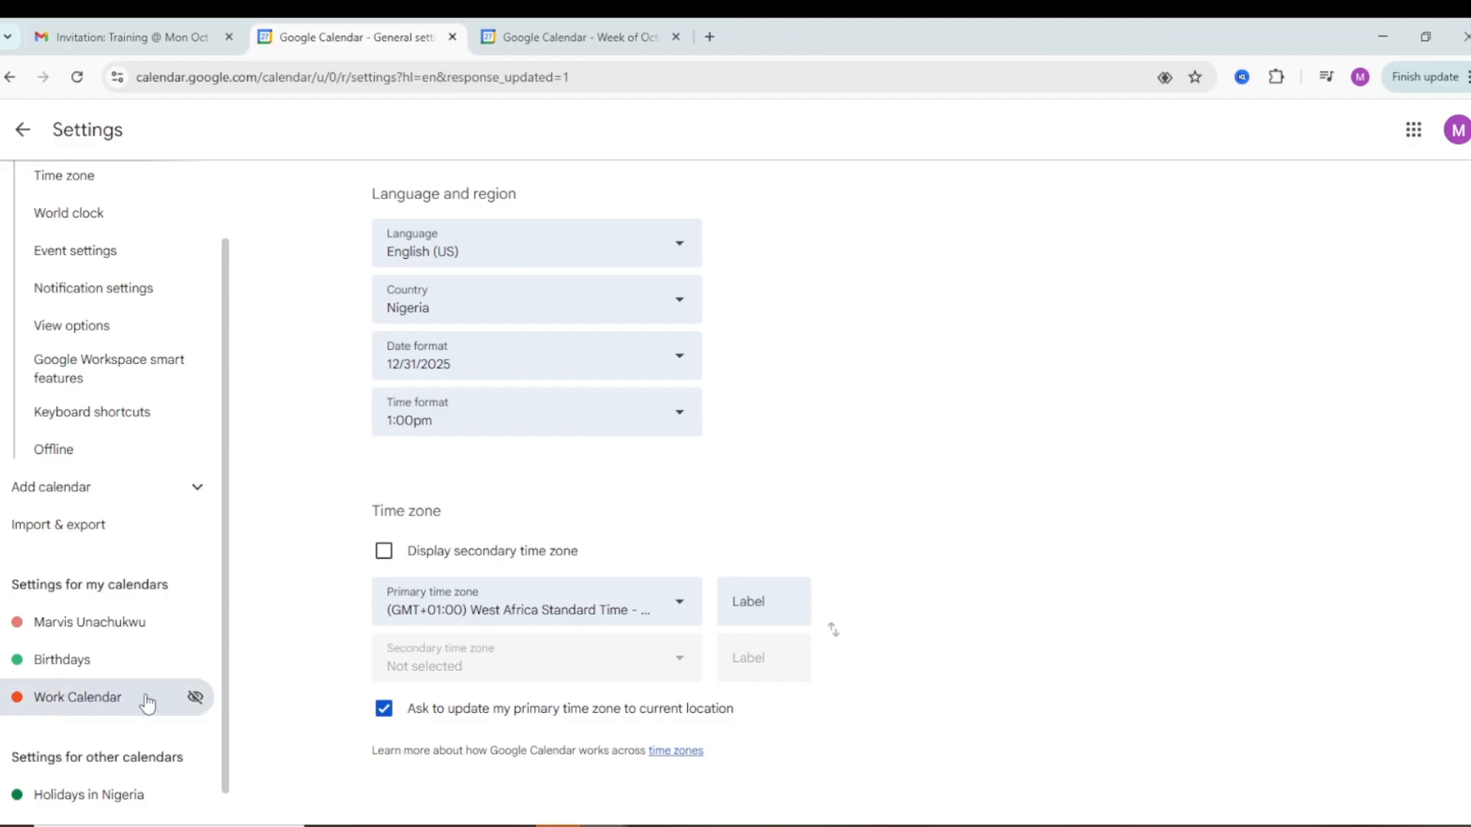
{"action": "left_click", "coordinate": [194, 698]}
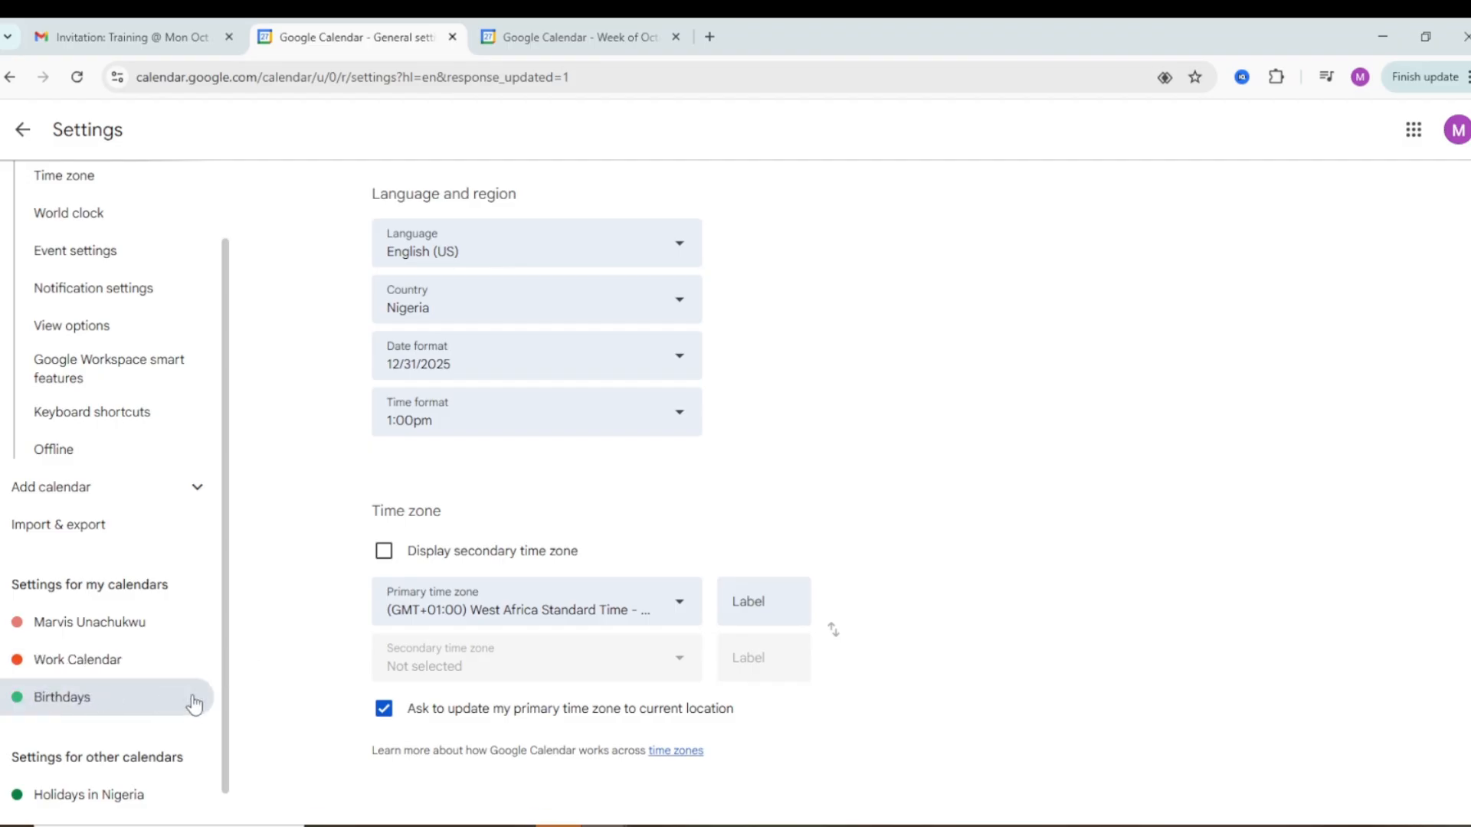
{"action": "left_click", "coordinate": [23, 129]}
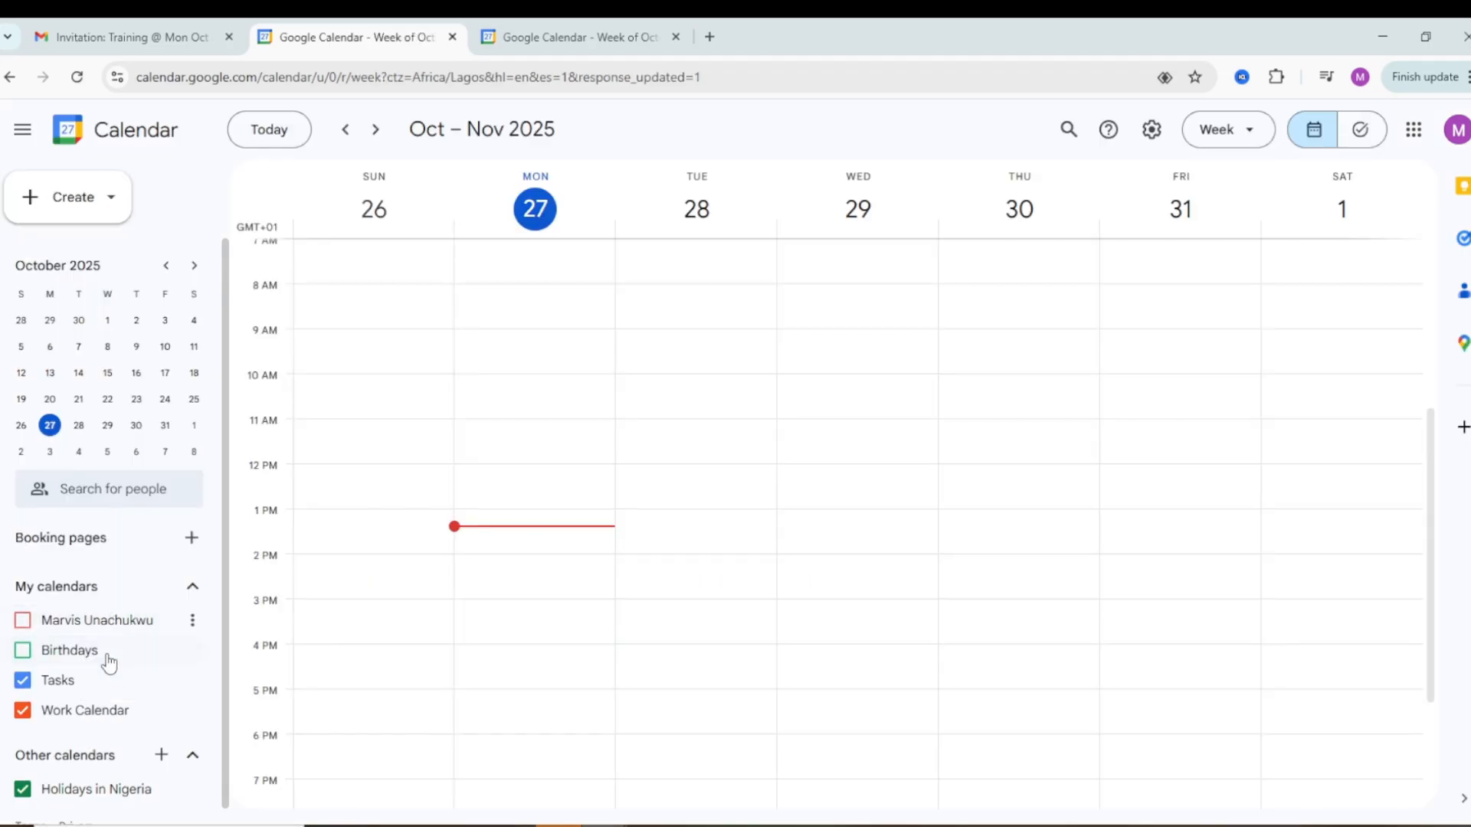
Create and save a task titled "Review a presentation" for Oct 27, 2025 at 2:00pm.
{"action": "left_click", "coordinate": [110, 201]}
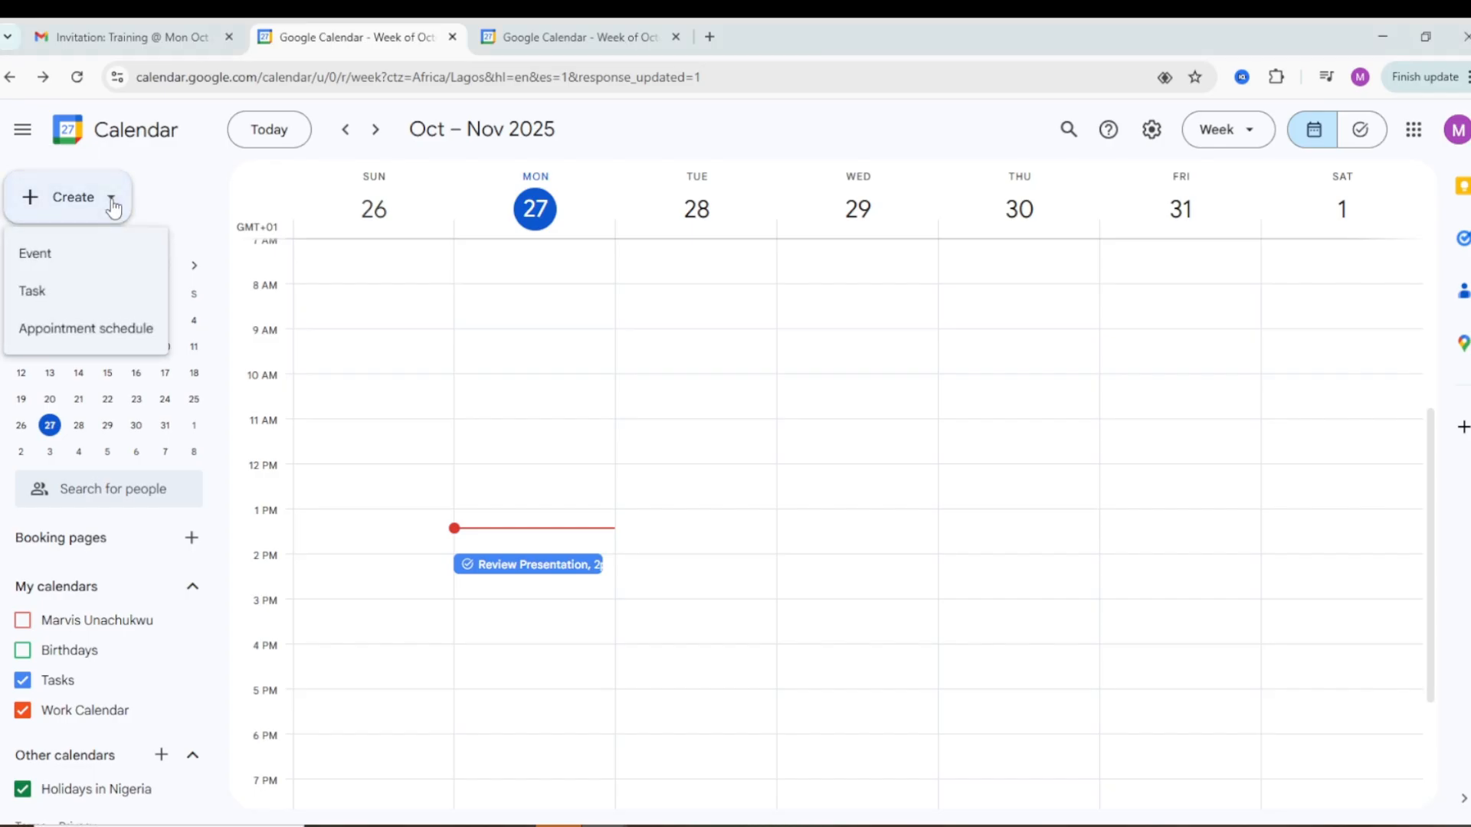
{"action": "left_click", "coordinate": [57, 296]}
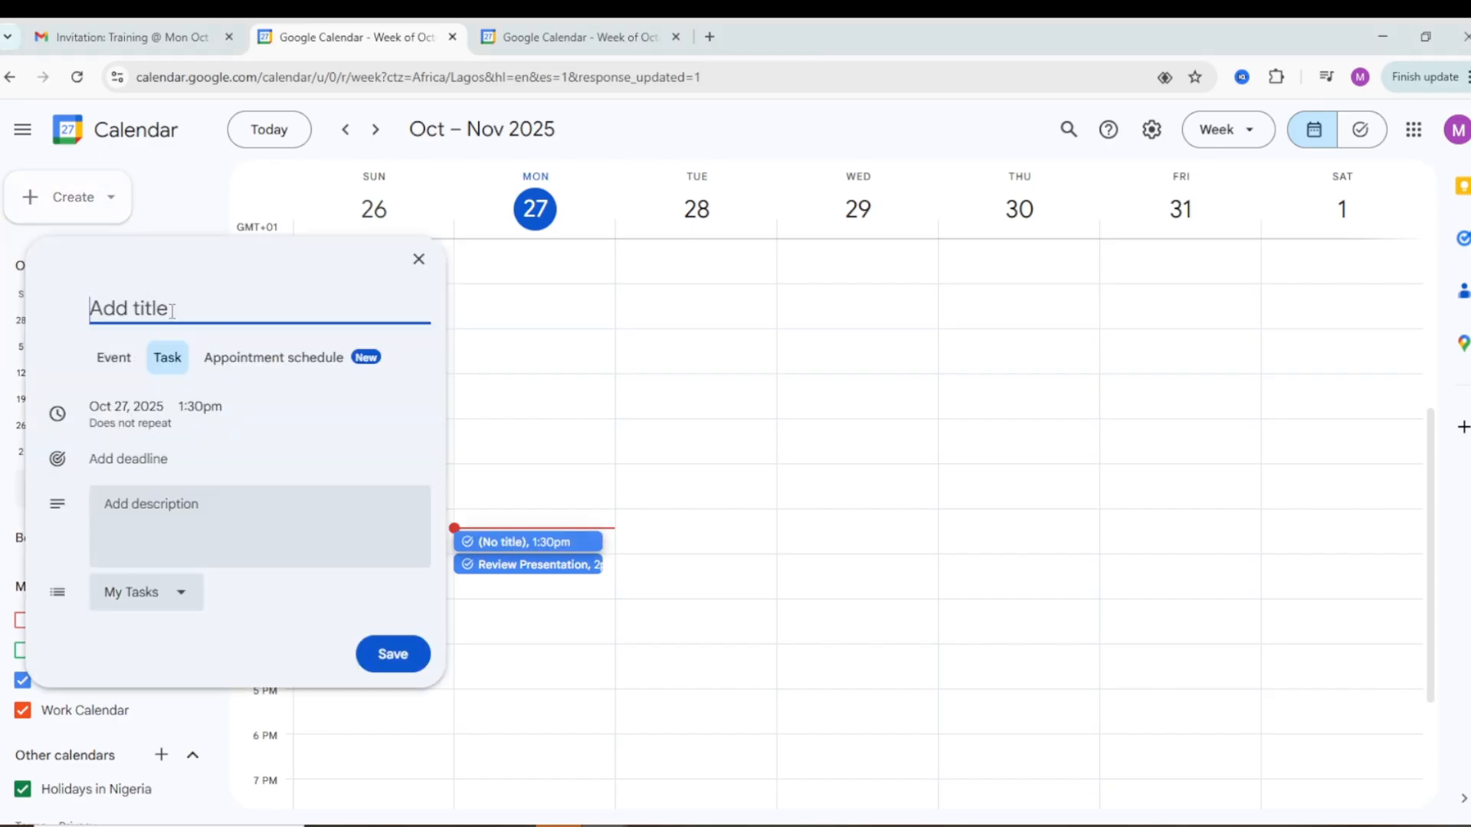
{"action": "type", "text": "review"}
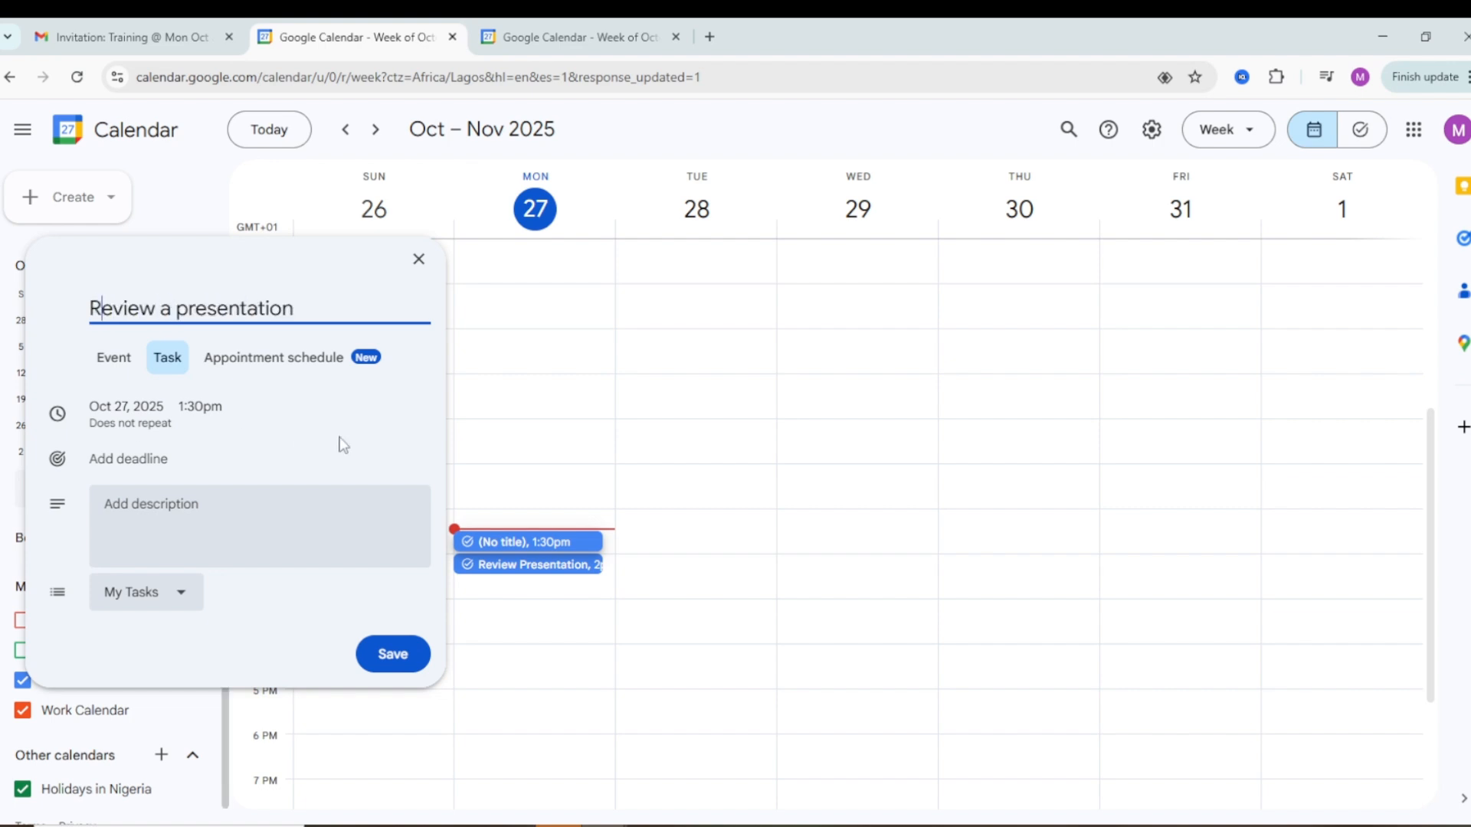
{"action": "left_click", "coordinate": [213, 415]}
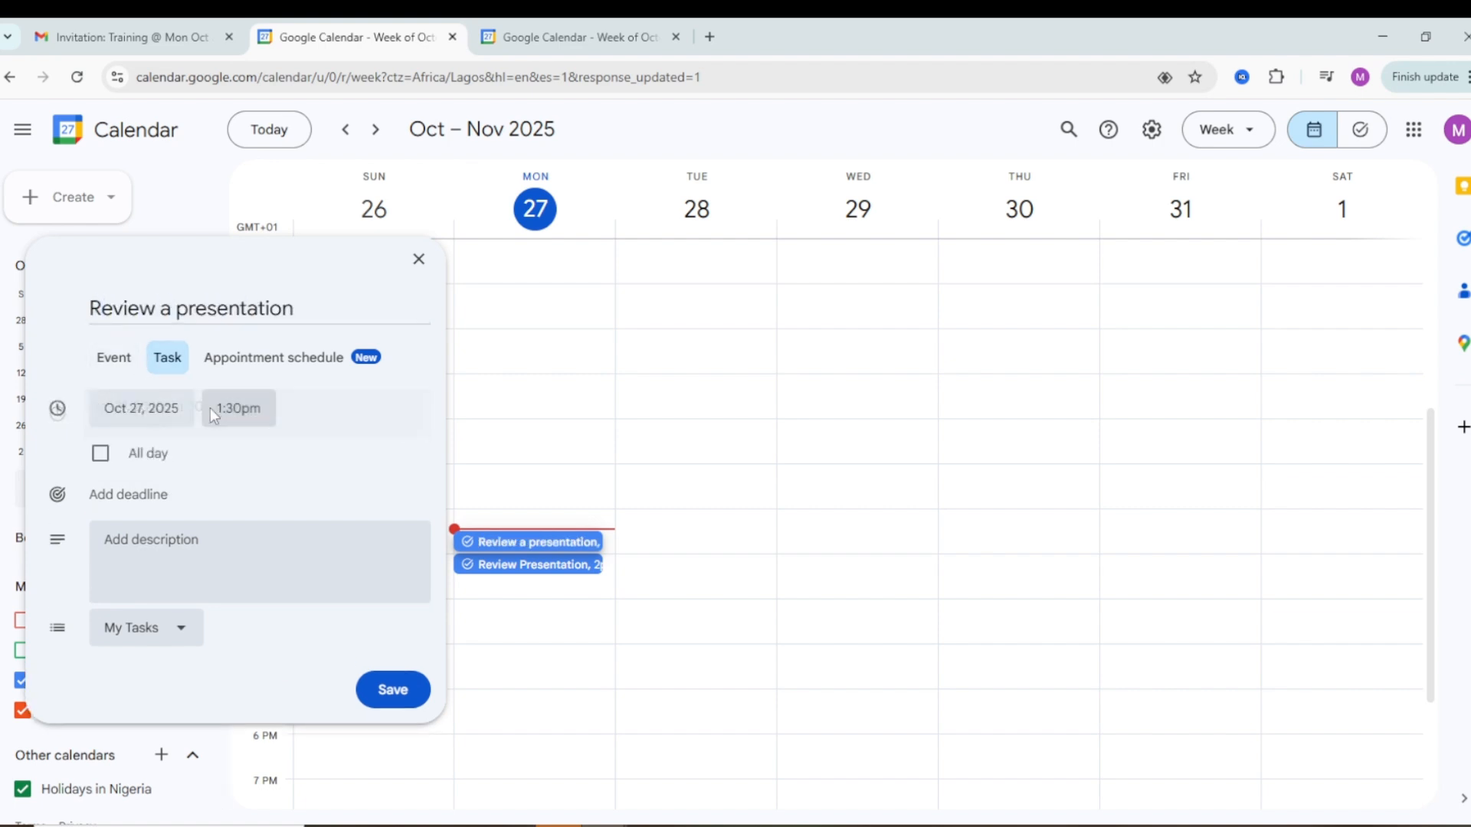
{"action": "left_click", "coordinate": [230, 410]}
{"action": "left_click", "coordinate": [248, 623]}
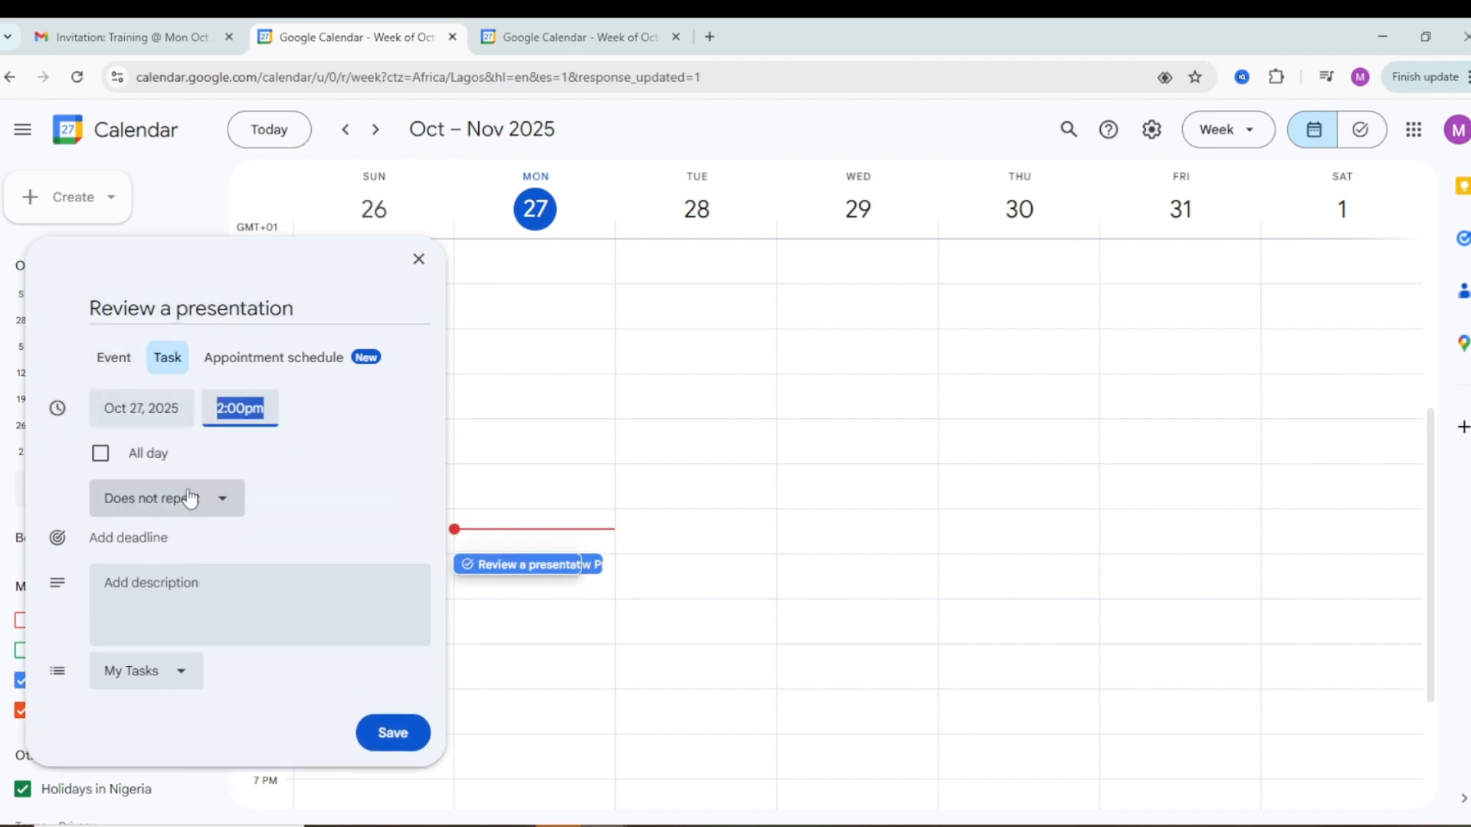
{"action": "left_click", "coordinate": [390, 742]}
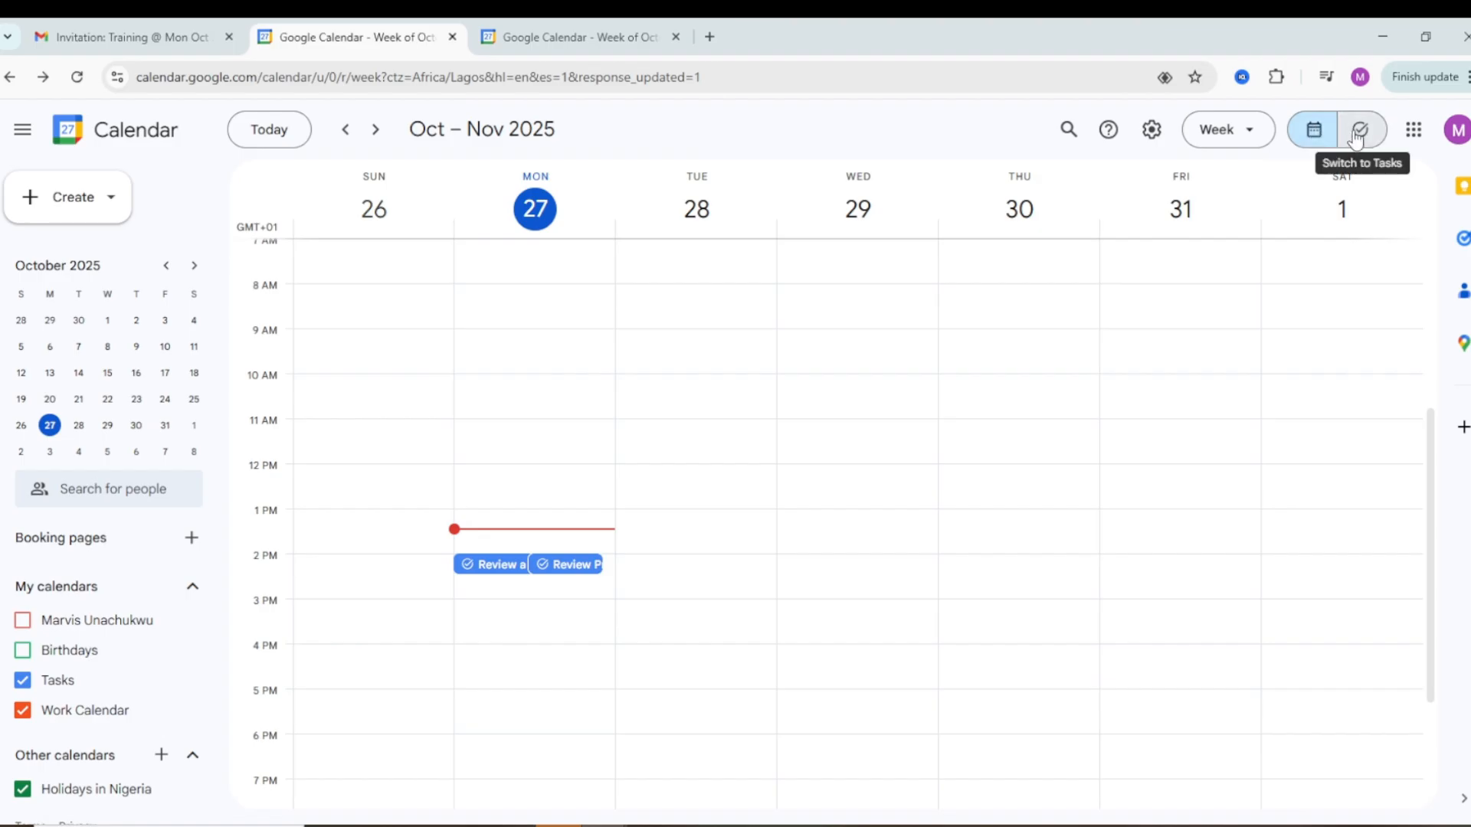
Check the Tasks view, and mark the Review a Presentation task as completed in Gmail's My Tasks list.
{"action": "left_click", "coordinate": [1357, 136]}
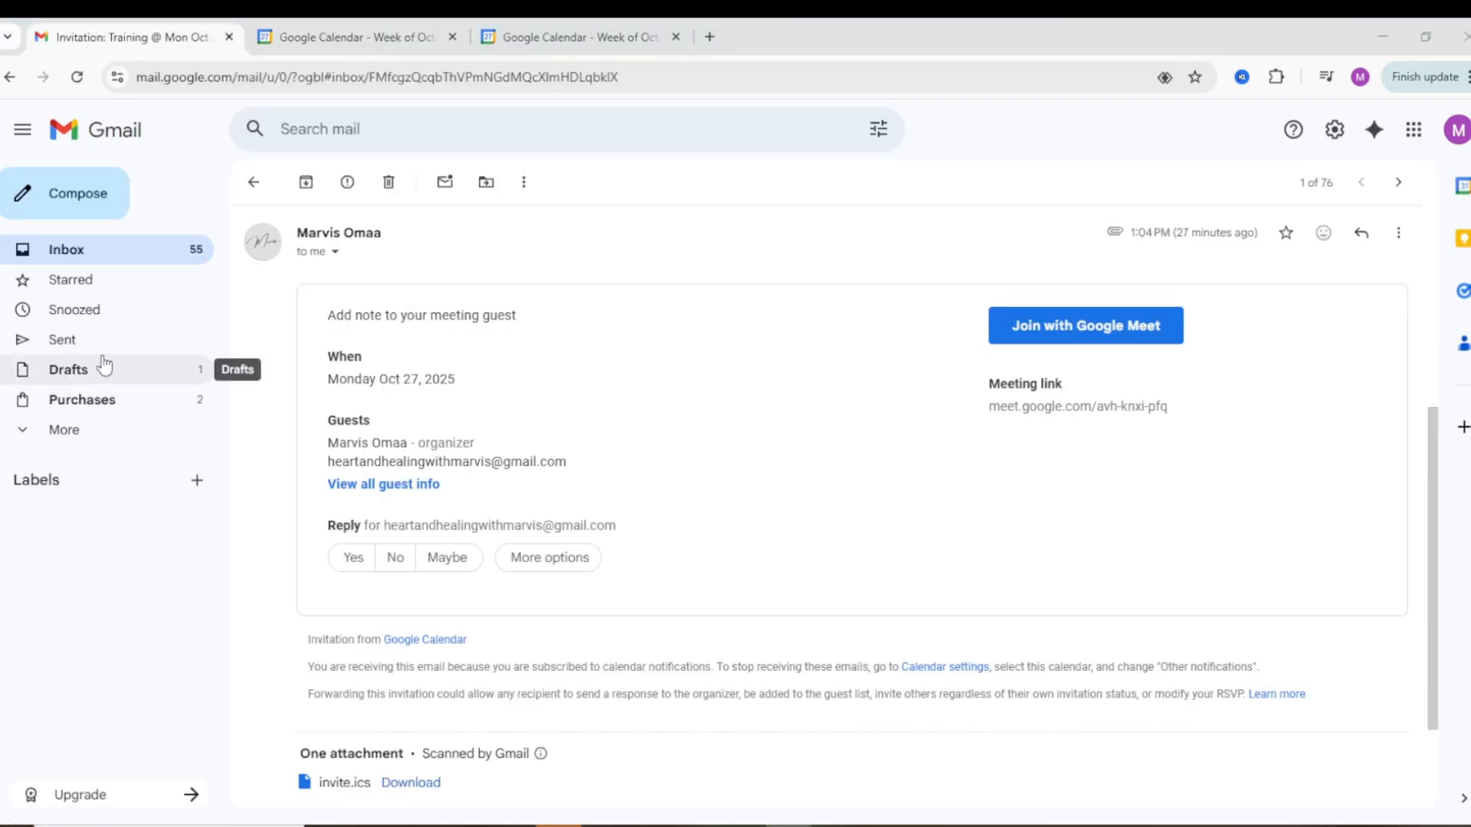
{"action": "left_click", "coordinate": [1463, 293]}
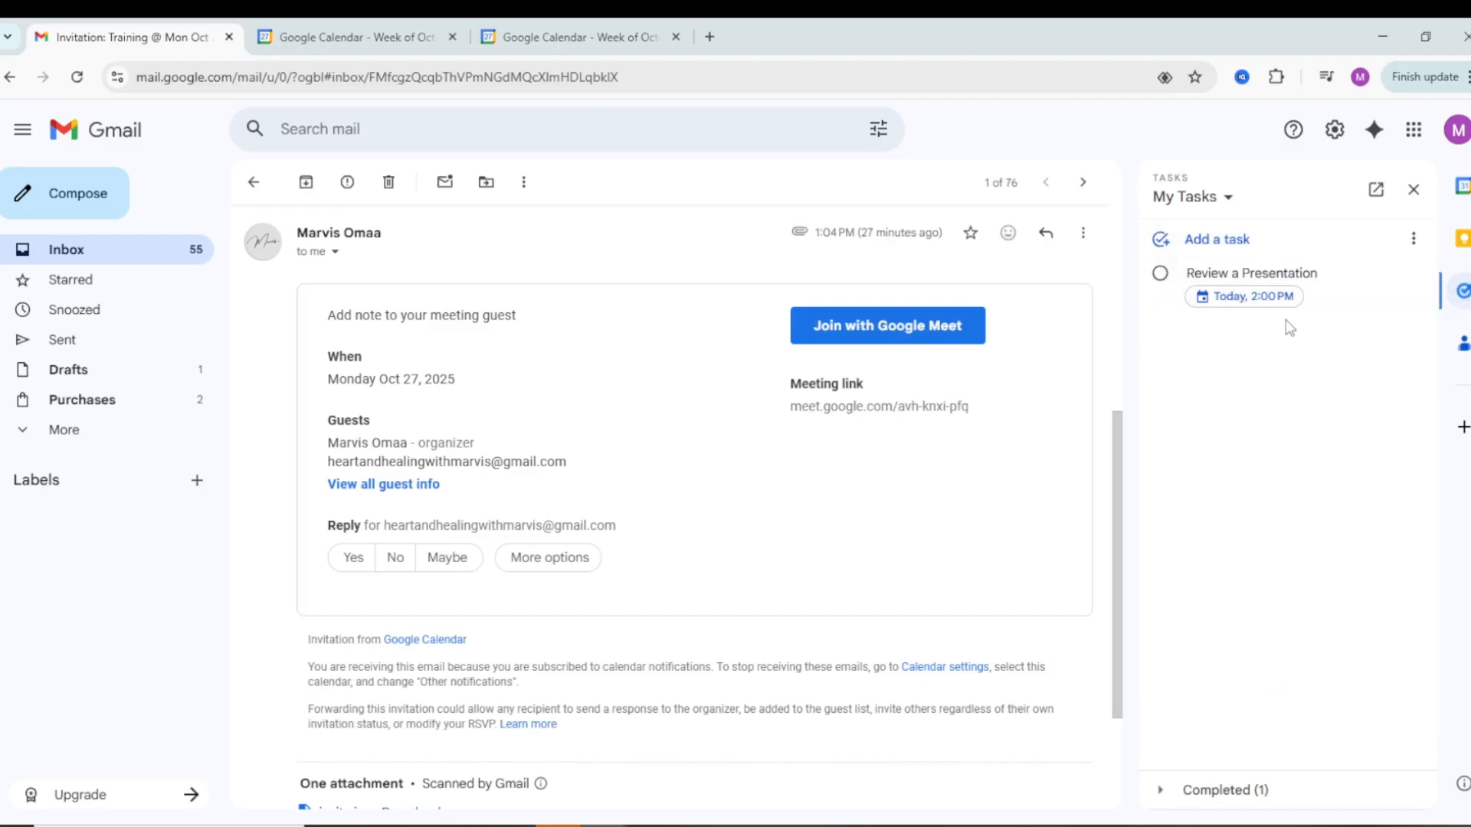
{"action": "left_click", "coordinate": [1161, 275]}
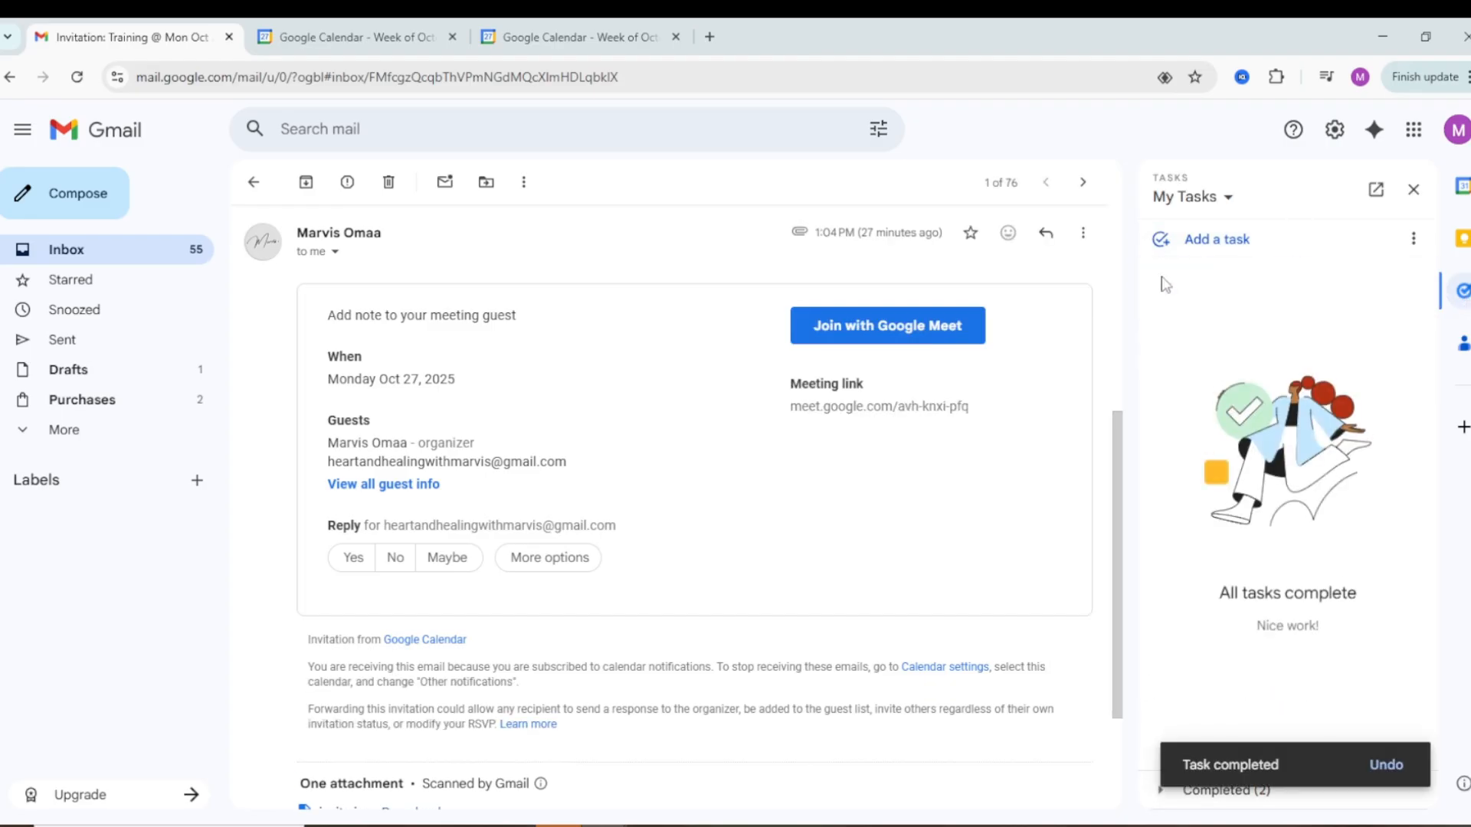
Switch back to Google Calendar, show the Tasks view and expand the completed tasks in My Tasks.
{"action": "left_click", "coordinate": [356, 37]}
{"action": "left_click", "coordinate": [1356, 126]}
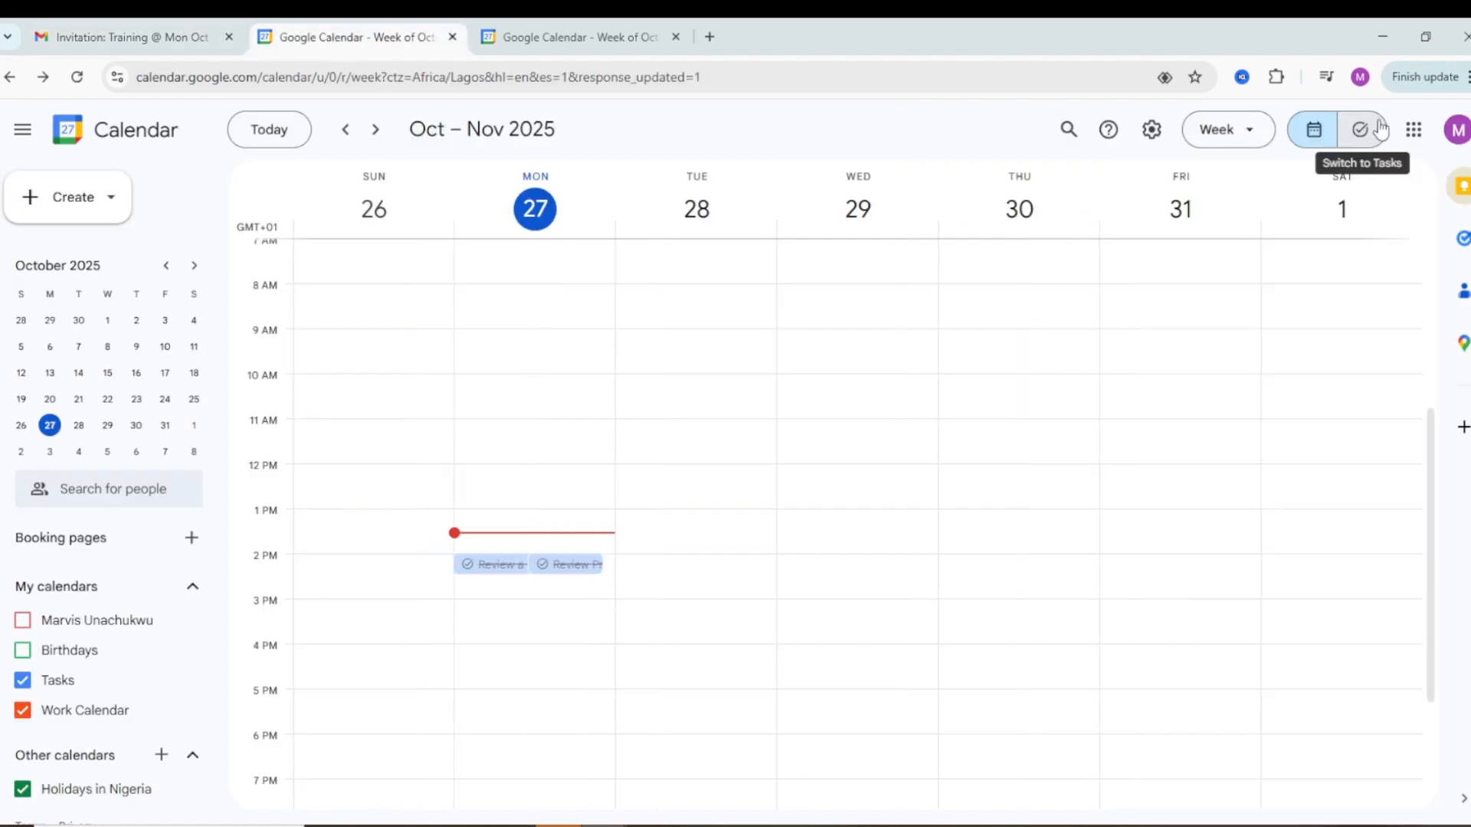
{"action": "left_click", "coordinate": [1360, 134]}
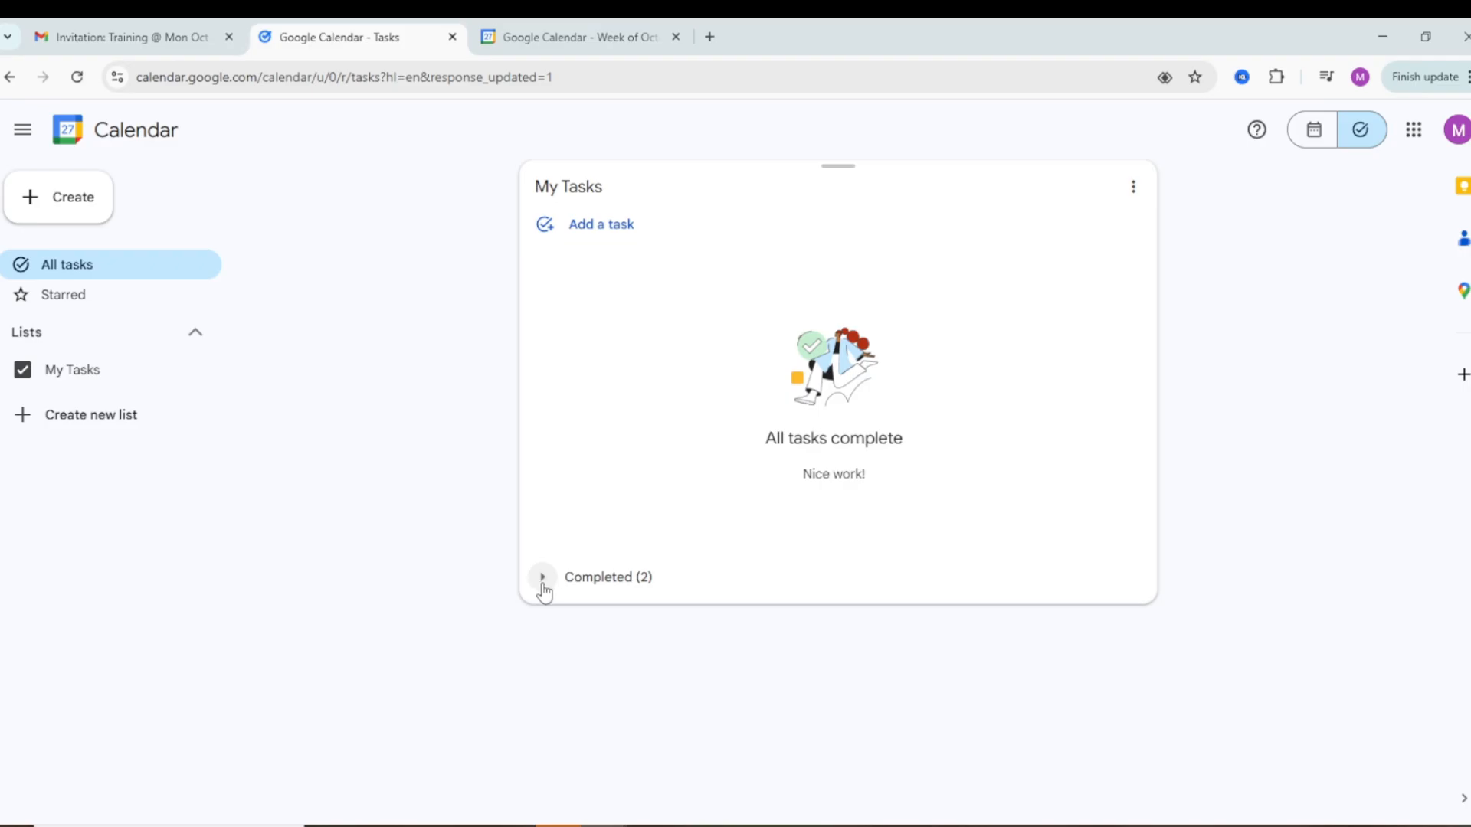
{"action": "left_click", "coordinate": [585, 584]}
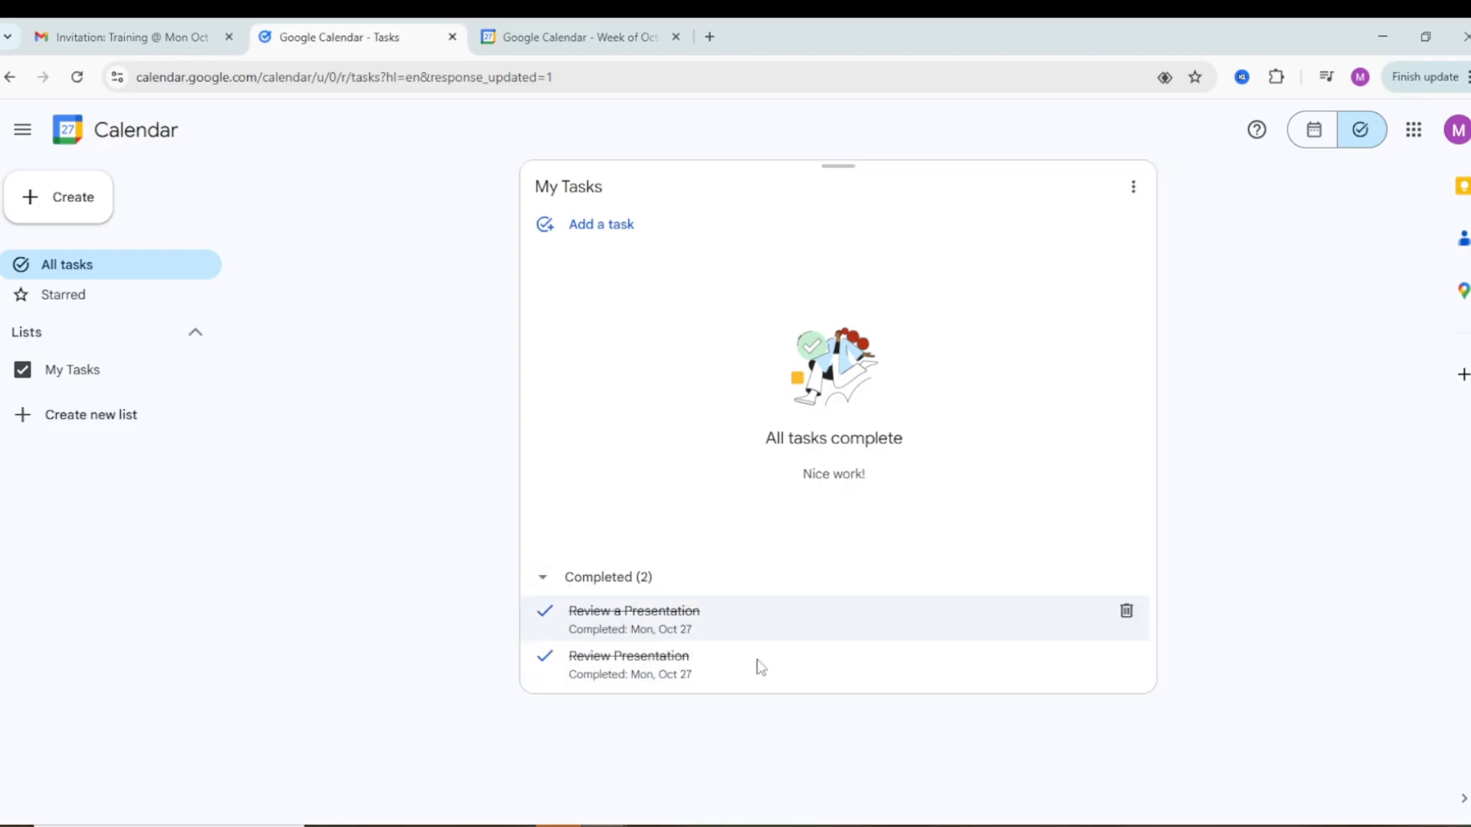